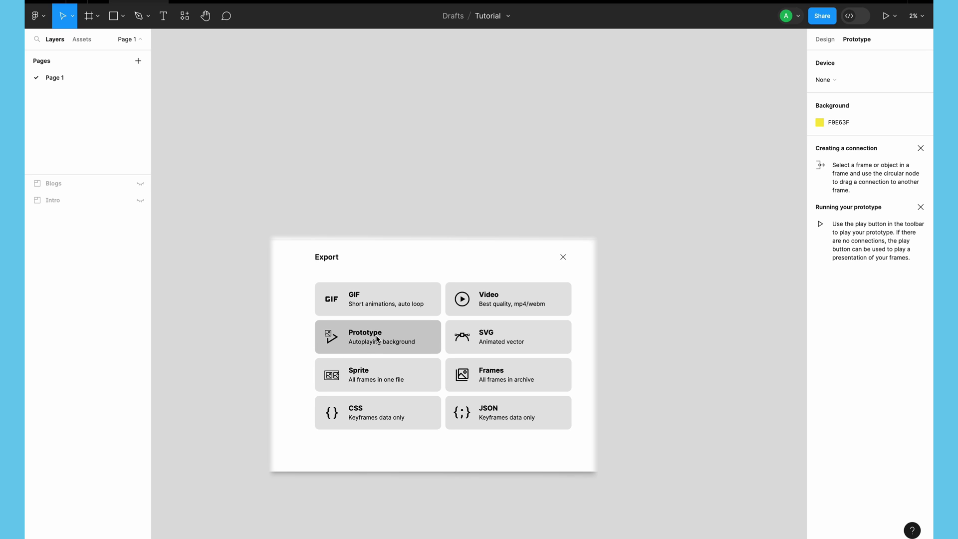
click(515, 348)
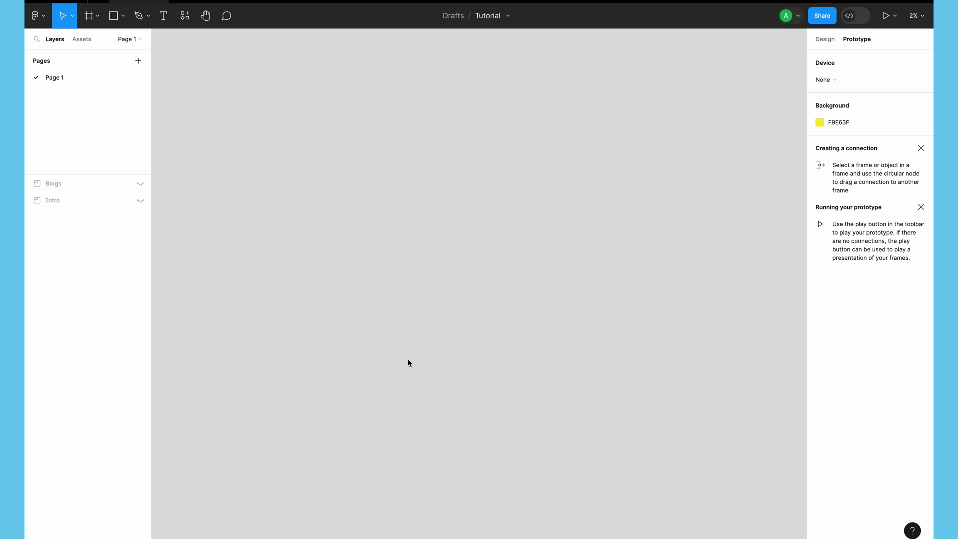
Search the plugins for "motion" and launch the Motion - UI and Games animation plugin.
click(185, 19)
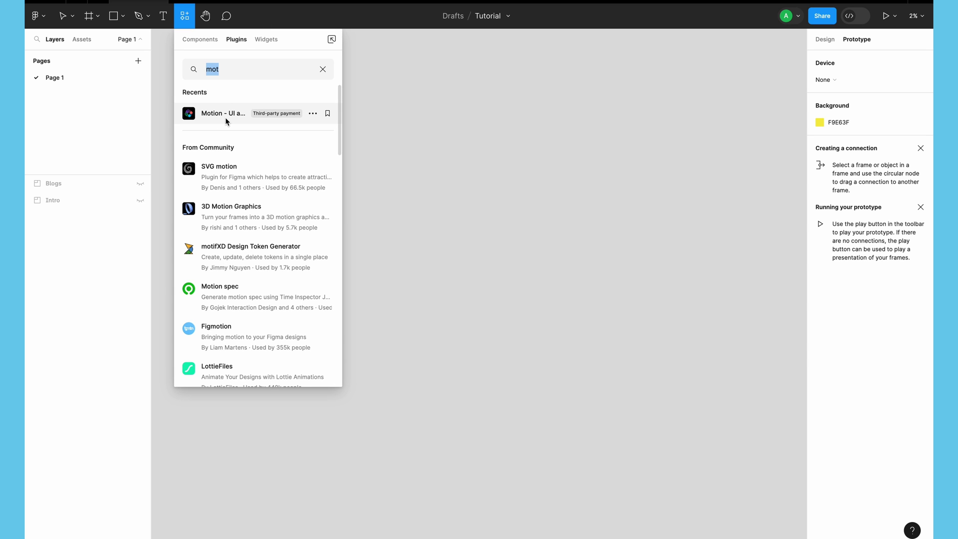
click(322, 69)
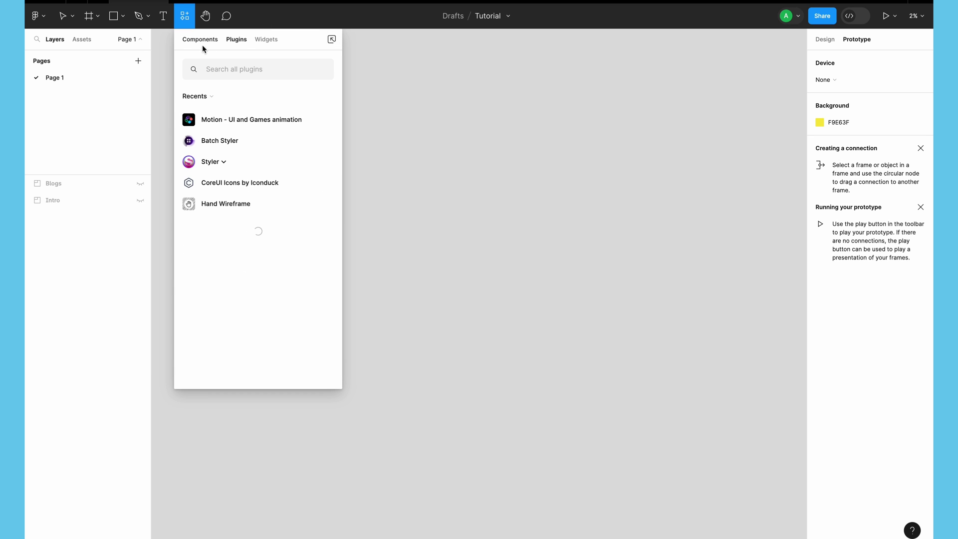
click(230, 71)
text(m)
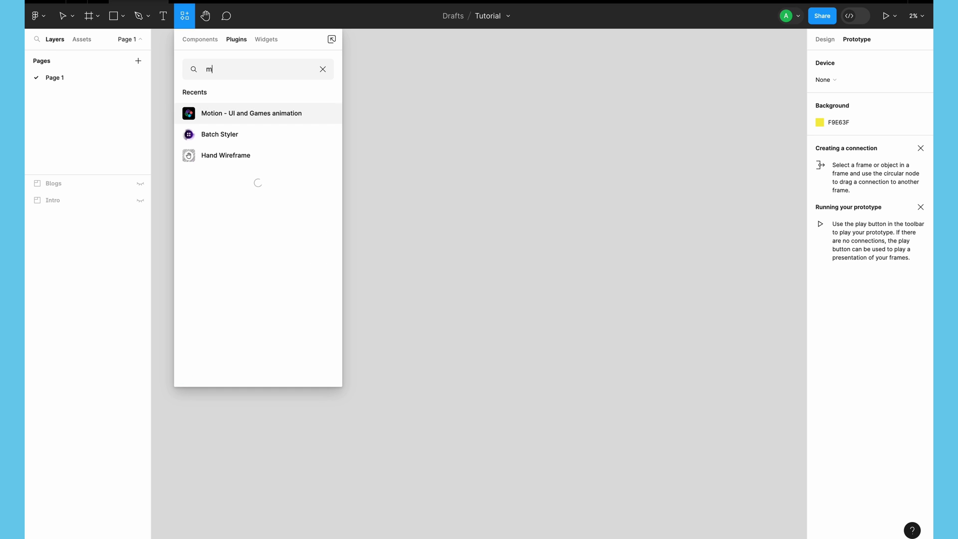
text(otion)
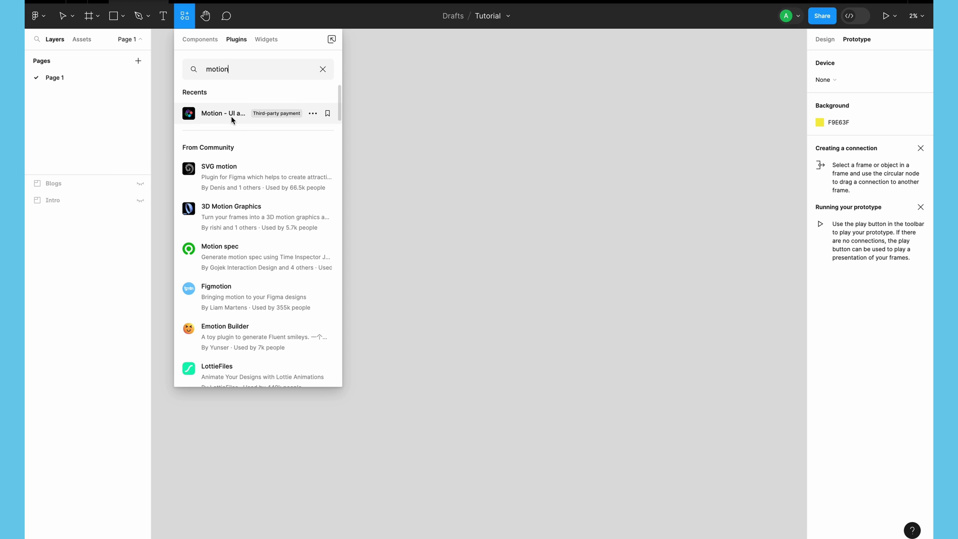
click(229, 114)
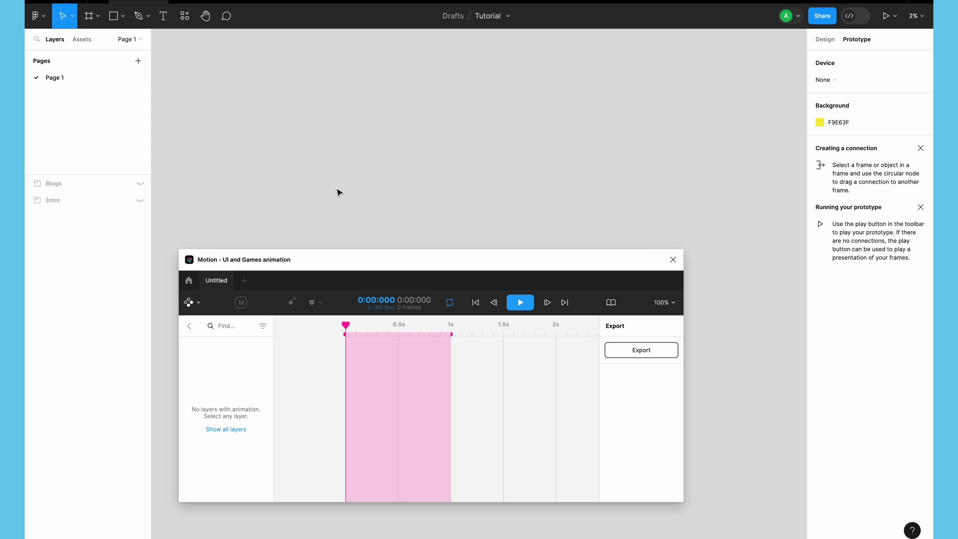
drag(345, 259, 345, 254)
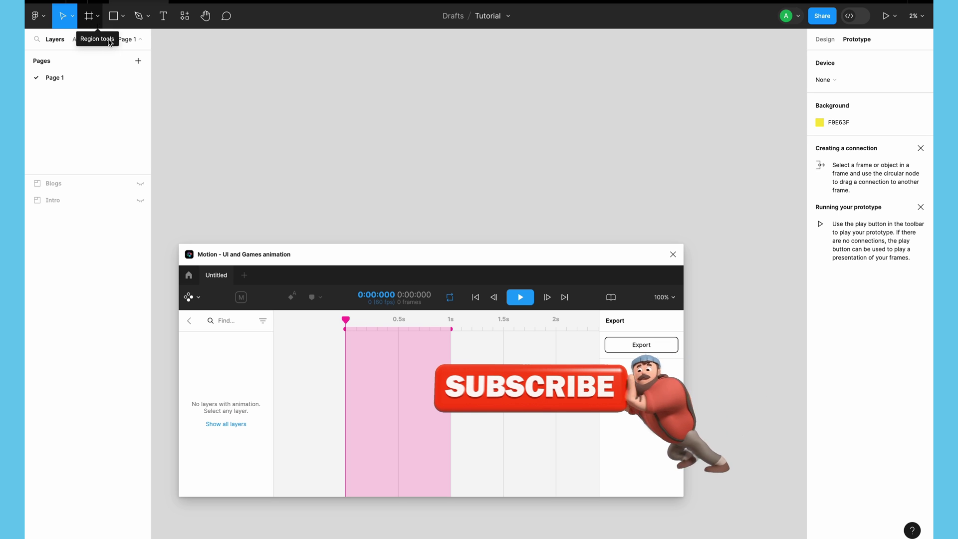
drag(324, 264, 332, 265)
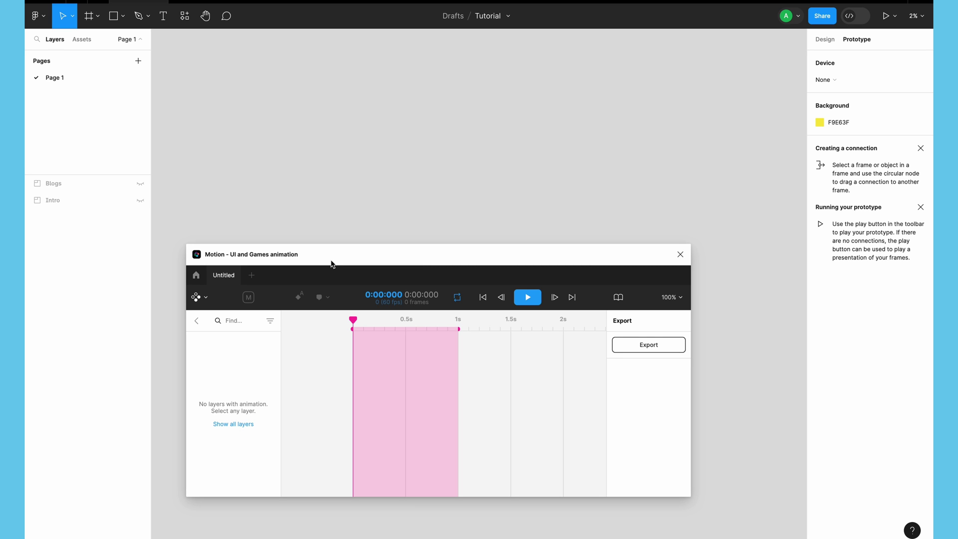
drag(332, 264, 333, 271)
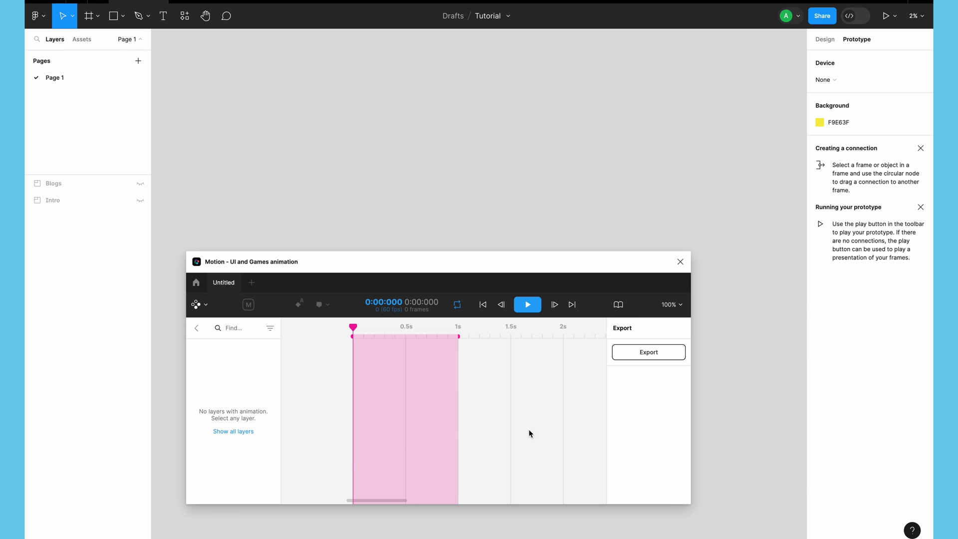
scroll(531, 433, right, 1)
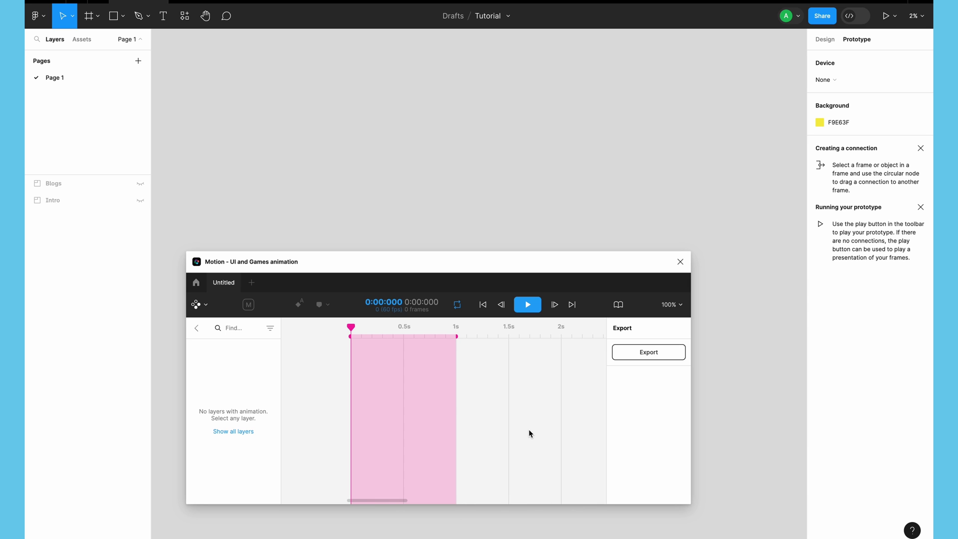
scroll(530, 433, left, 1)
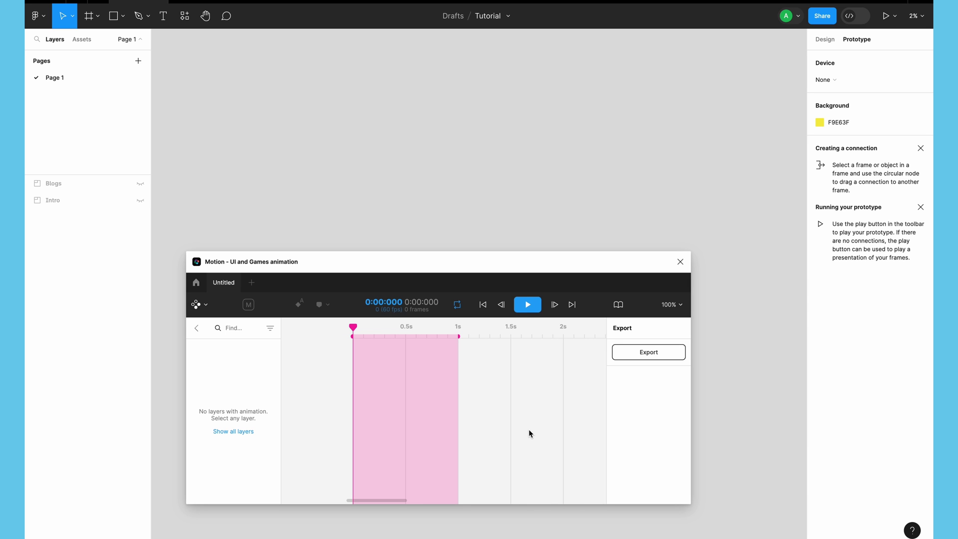
scroll(531, 433, down, 1)
click(390, 328)
drag(390, 328, 296, 328)
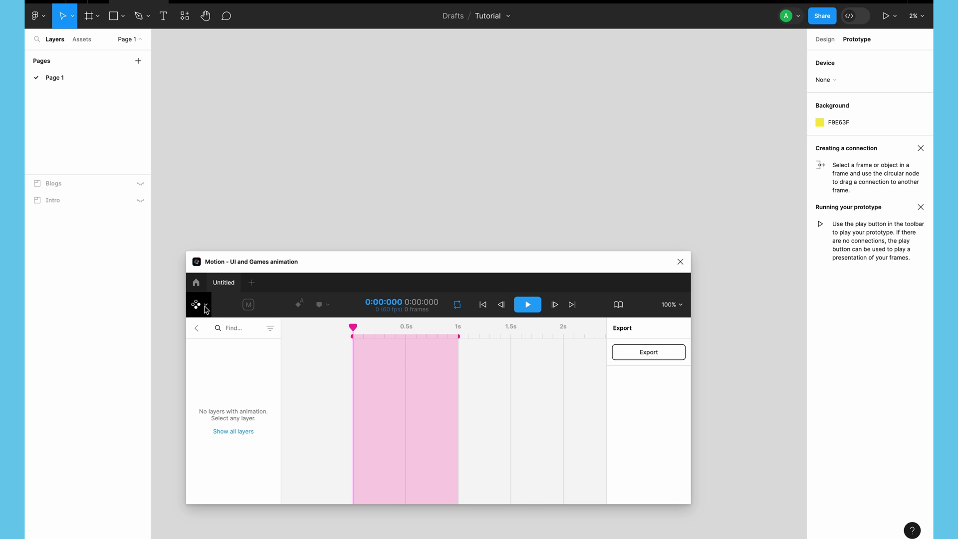
Move the Motion plugin window higher on the canvas and look through its main menu, including Help and account, Preferences and View.
drag(505, 261, 488, 200)
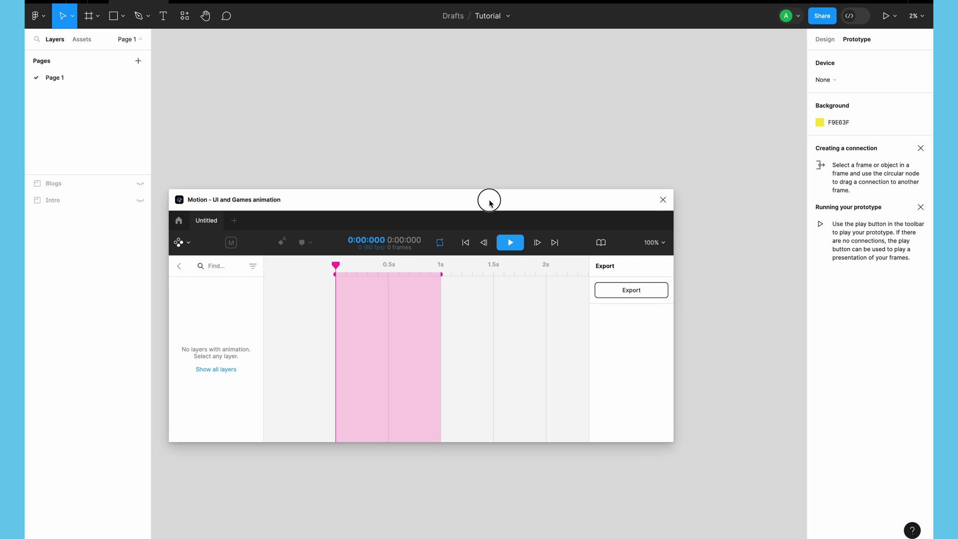
click(191, 244)
mouse_move(205, 269)
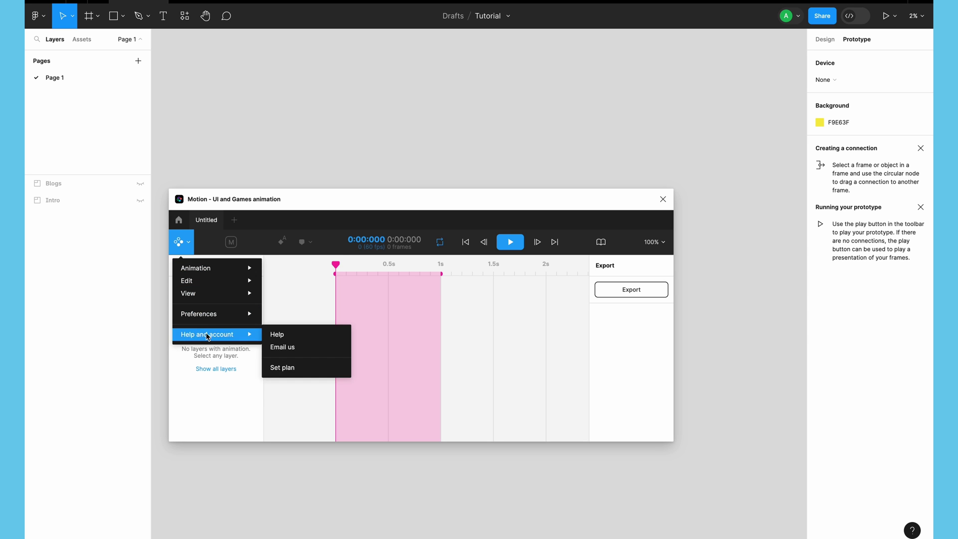
mouse_move(210, 316)
mouse_move(202, 297)
click(257, 236)
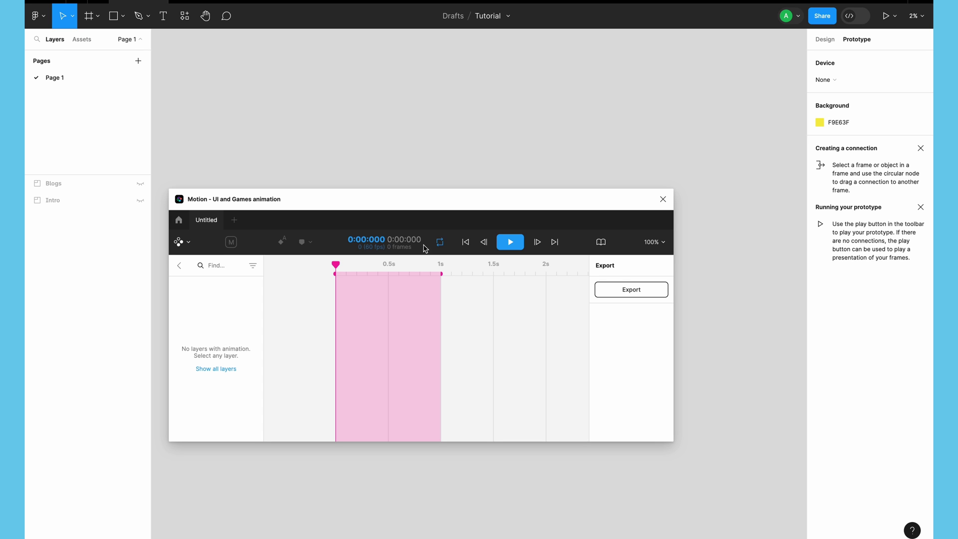
Cycle the Motion plugin's playback repeat mode past Repeat & pause to off, and close the plugin.
click(441, 247)
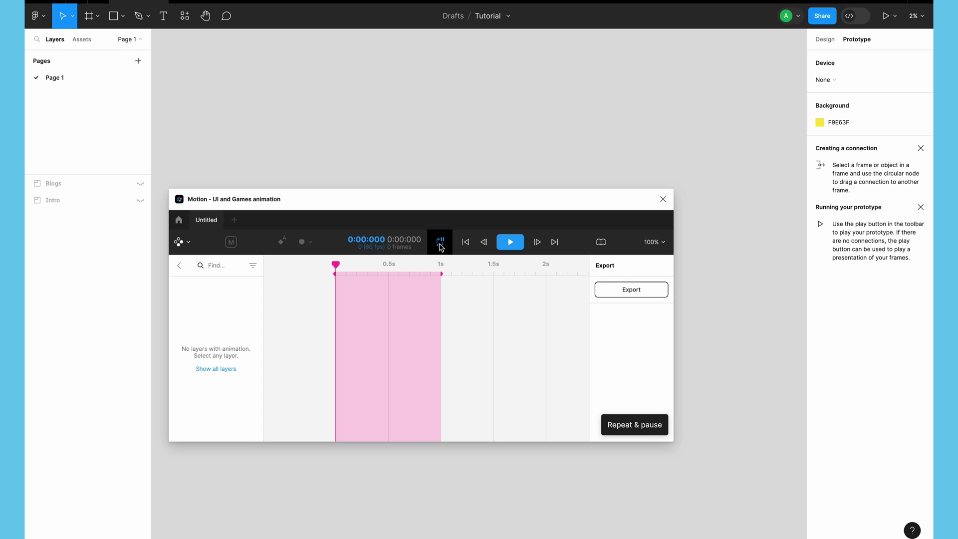
click(442, 249)
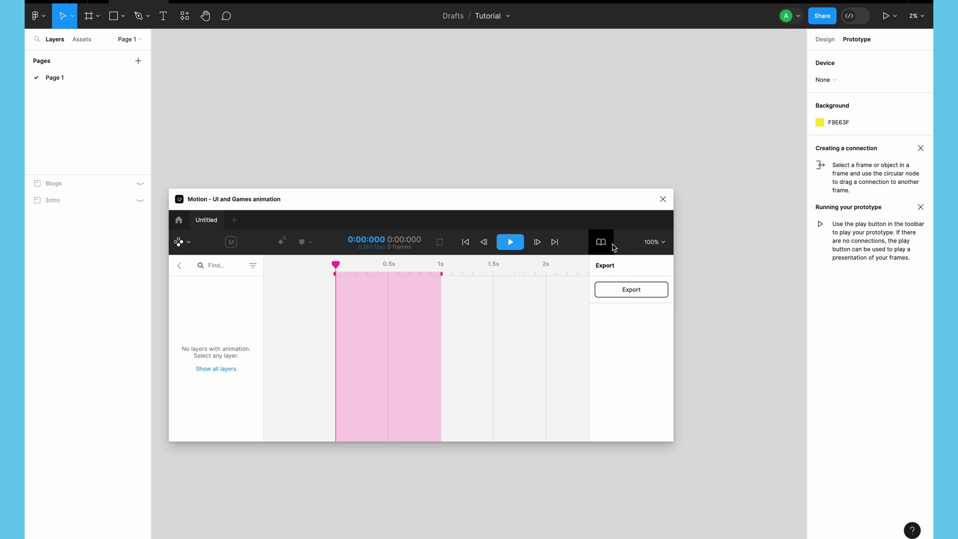
drag(580, 199, 580, 195)
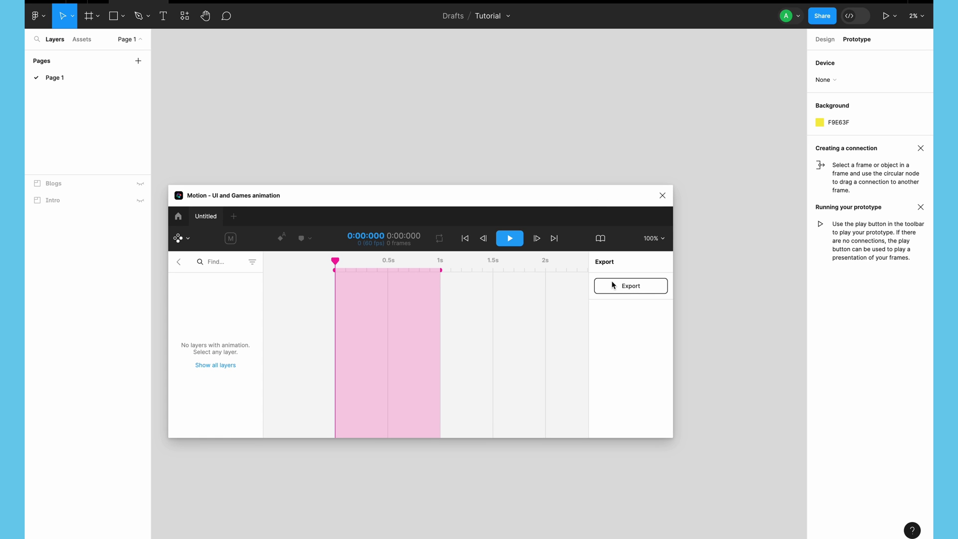
click(663, 197)
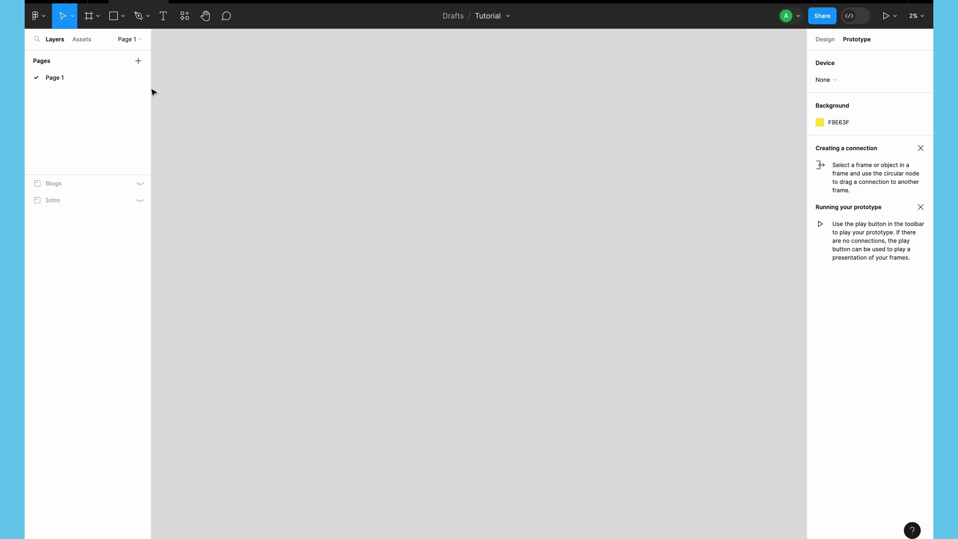
Activate the Frame tool and display the available region tools.
click(88, 16)
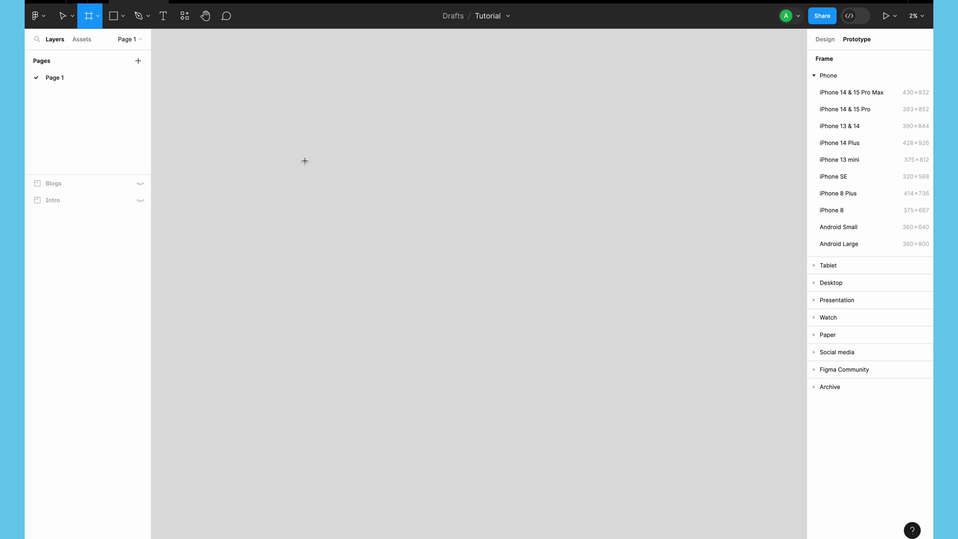
click(94, 20)
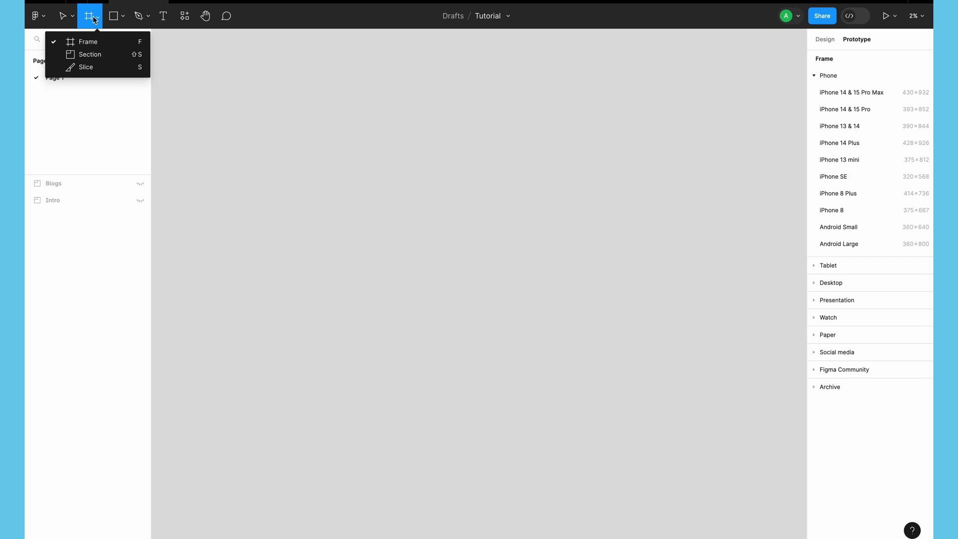
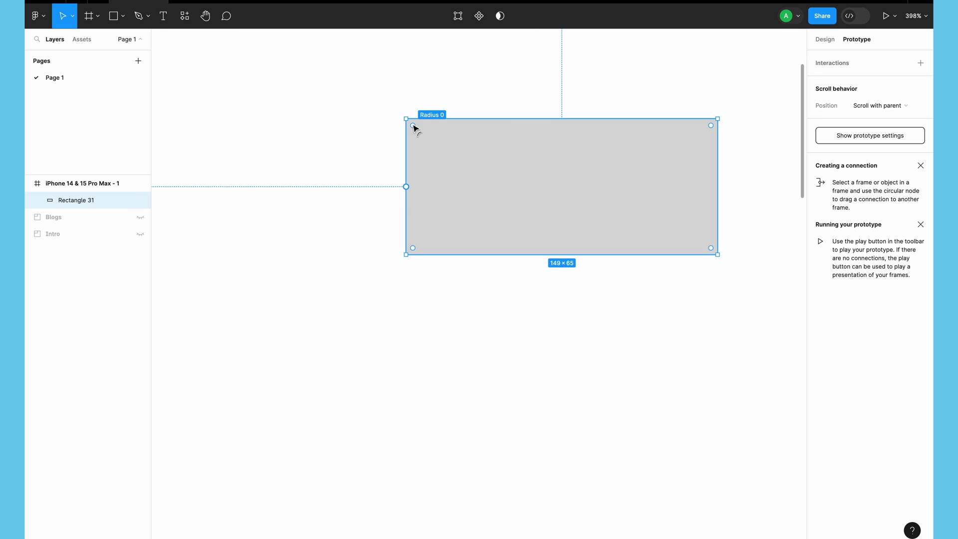
Round the grey rectangle's corners to a radius of 6 and change its fill to black, 000000.
drag(415, 128, 427, 125)
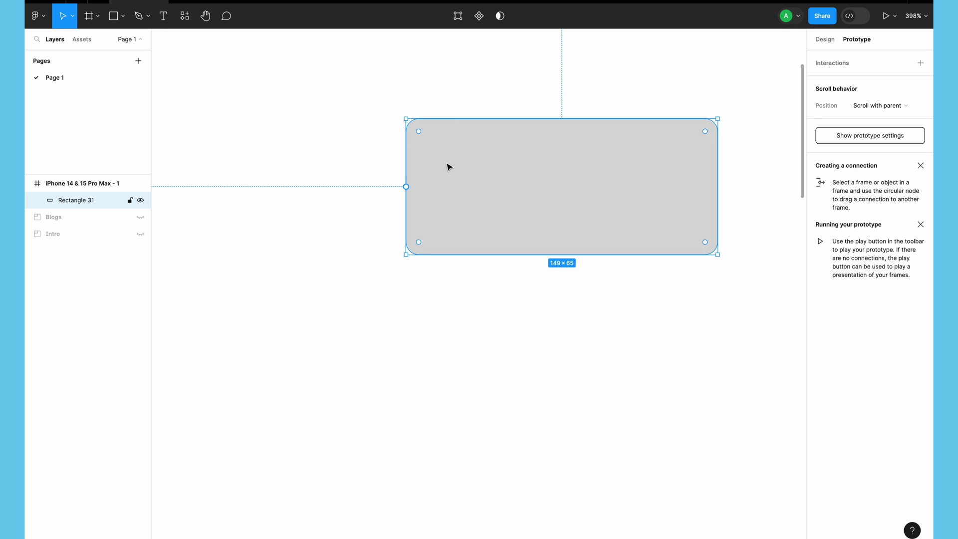
scroll(448, 164, down, 5)
click(823, 40)
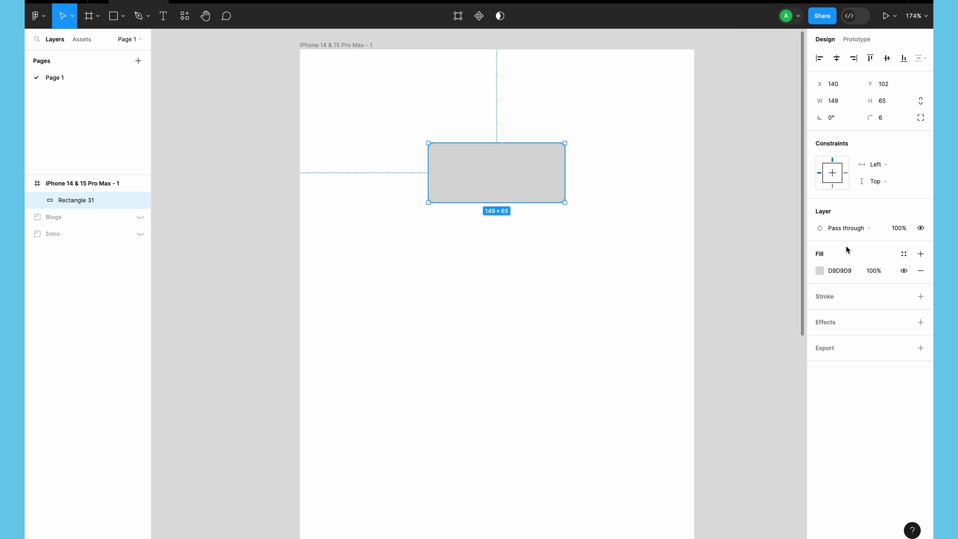
click(820, 270)
click(713, 335)
drag(713, 338, 629, 417)
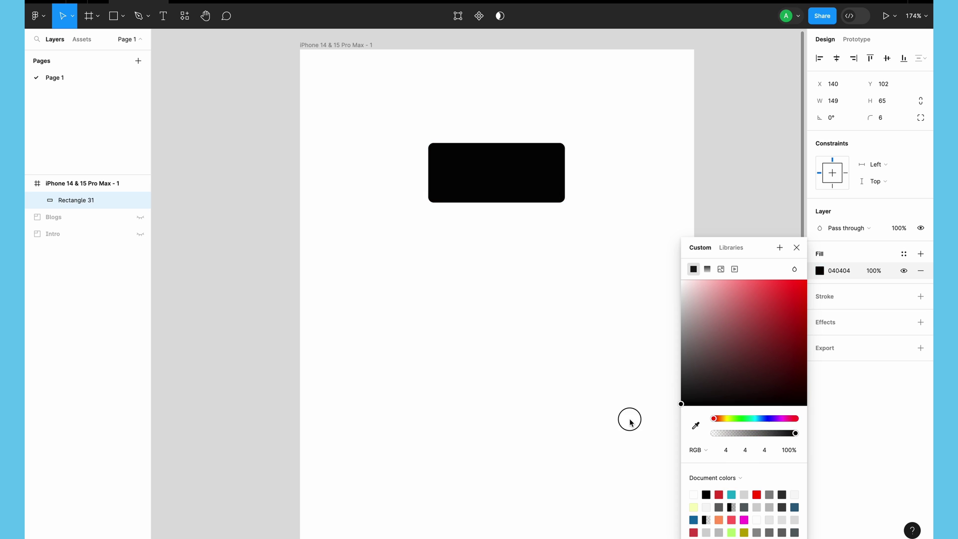
click(744, 186)
Rename the black rectangle's layer to "Anim object" and deselect it.
scroll(528, 332, down, 1)
scroll(528, 332, down, 3)
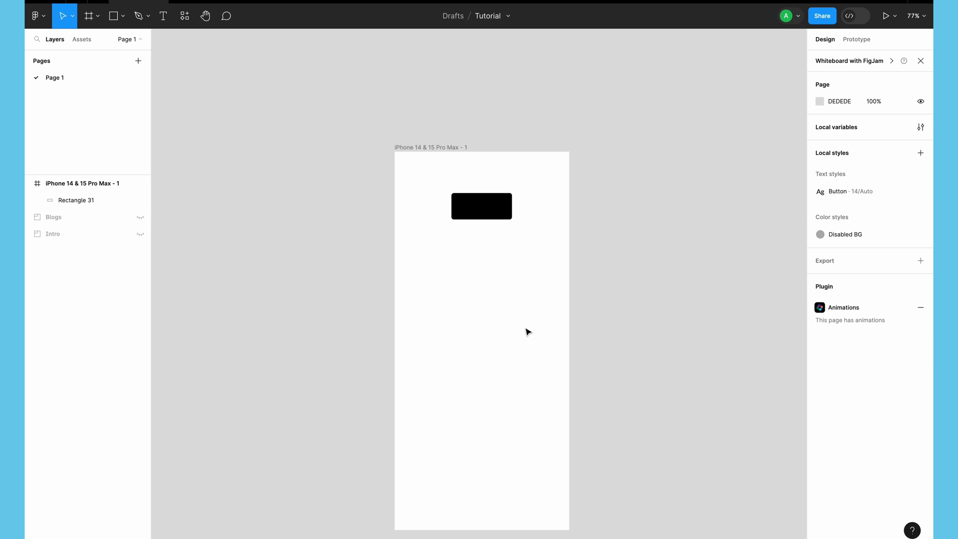
scroll(528, 332, down, 2)
scroll(495, 211, up, 2)
scroll(495, 212, up, 2)
scroll(496, 212, left, 1)
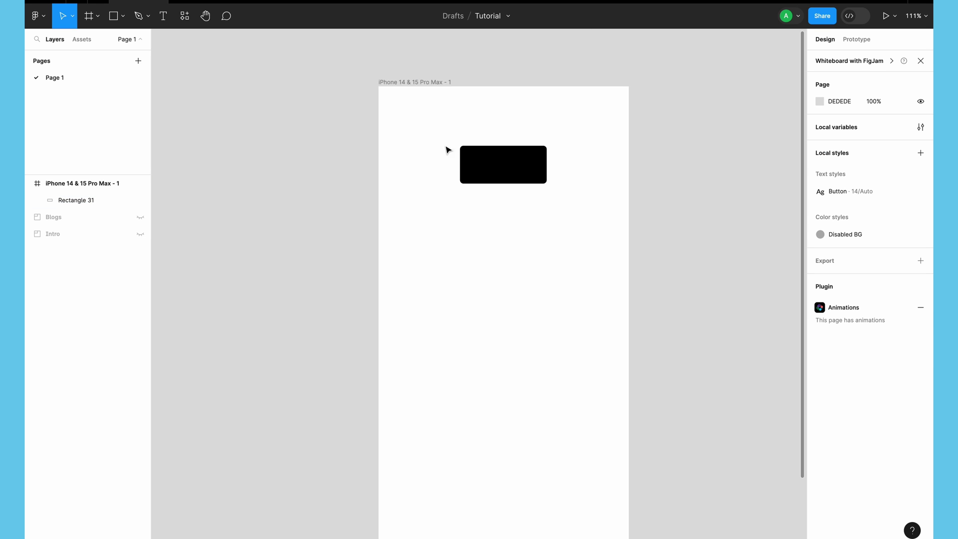
click(477, 146)
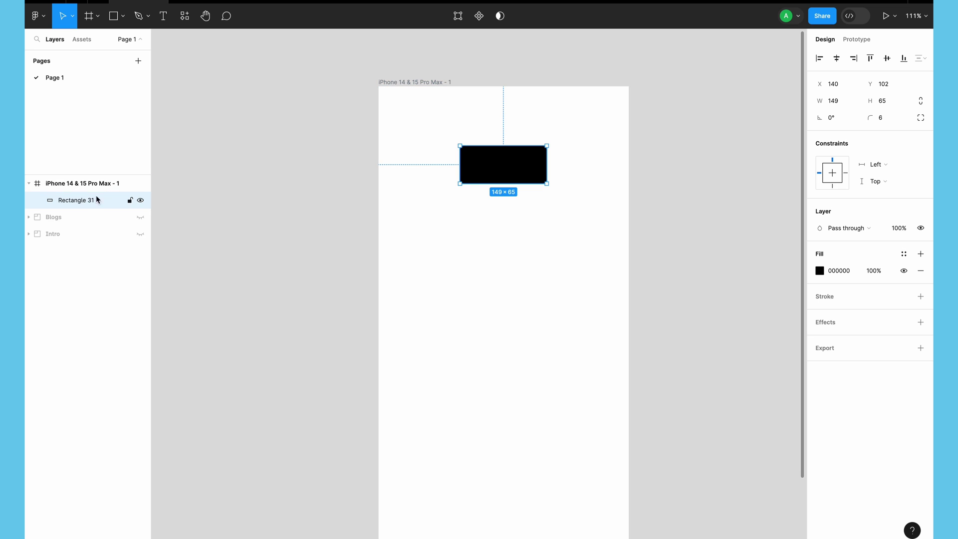
double_click(82, 205)
text(Anim o)
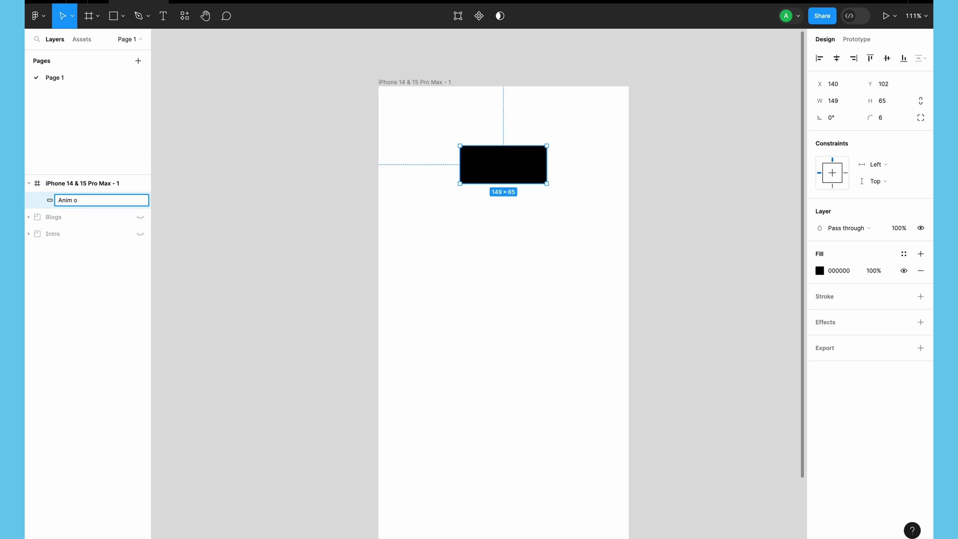
text(bject)
key(Return)
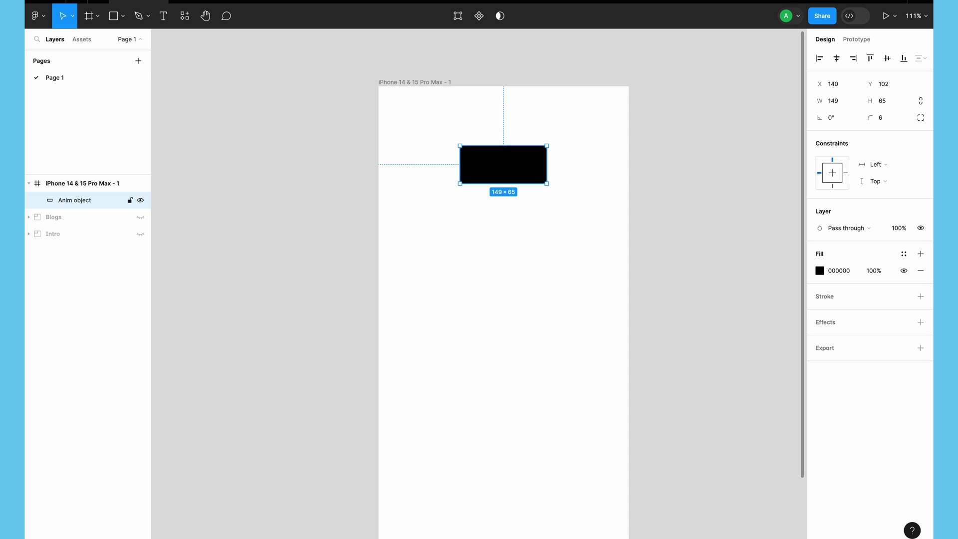
click(258, 143)
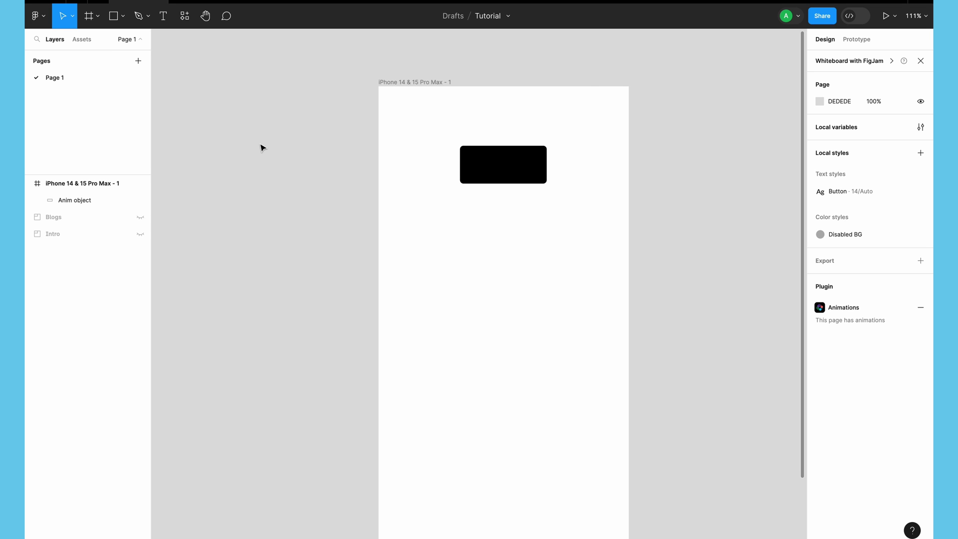
Find the Motion - UI and Games animation plugin with the quick search "mo", launch it and place its window below the black rectangle.
key(ctrl+slash)
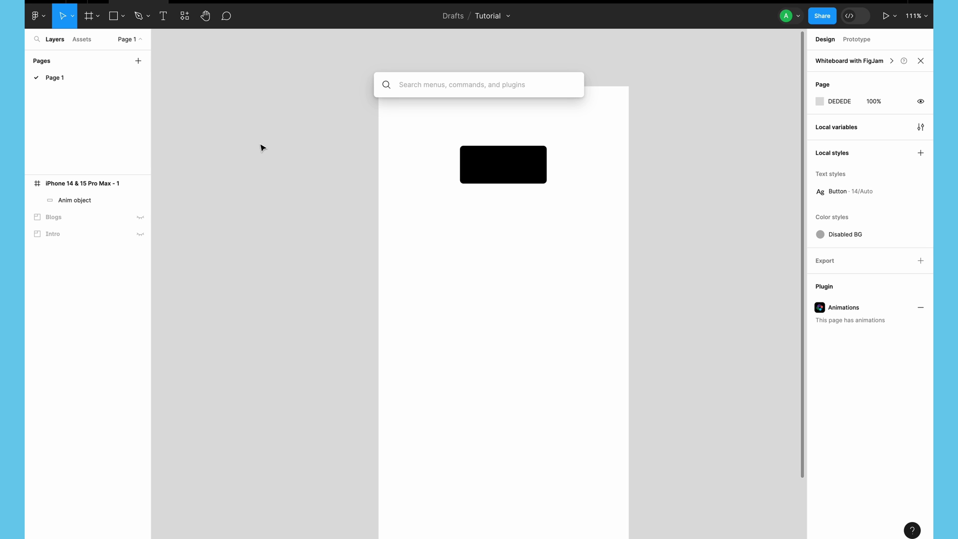
text(mo)
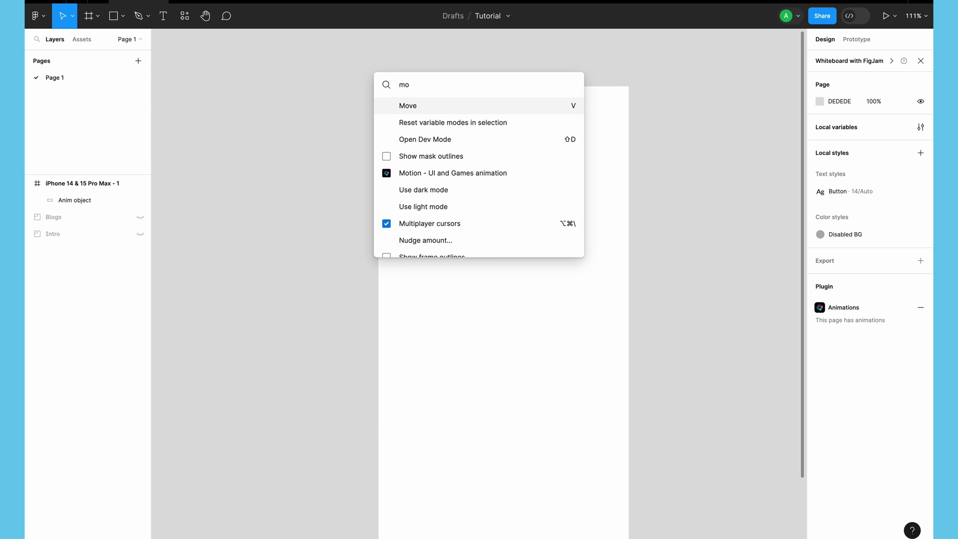
click(417, 175)
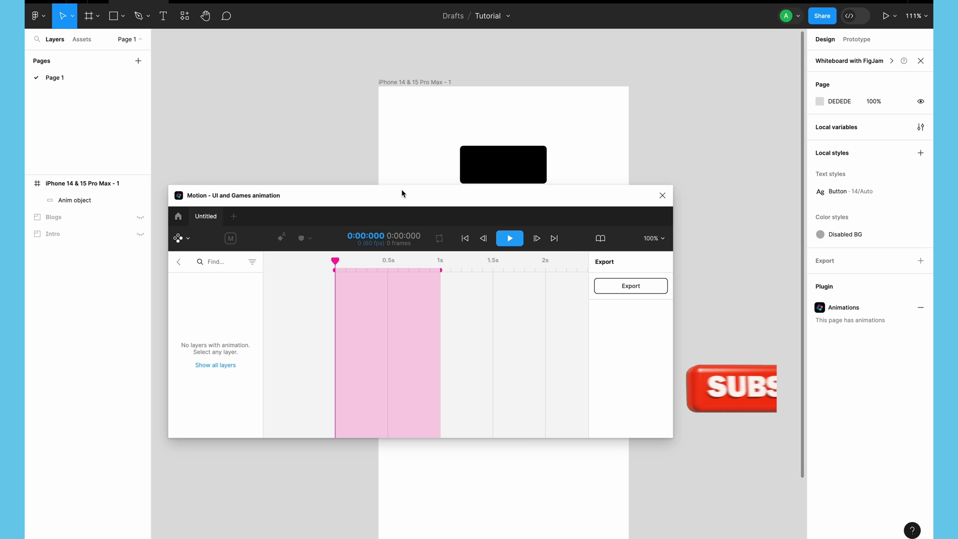
drag(402, 192, 414, 235)
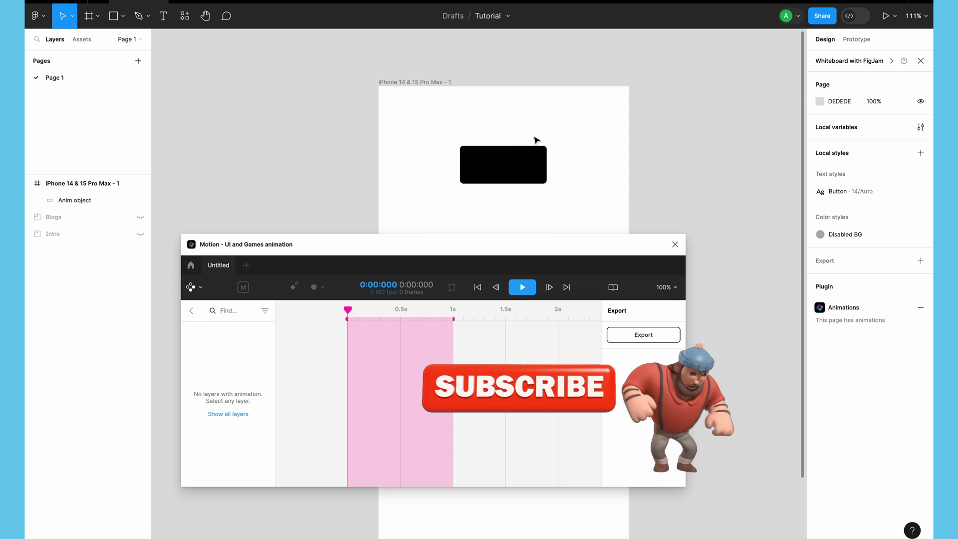
Select the black rectangle in the frame to load its animatable properties in the Motion plugin.
click(507, 162)
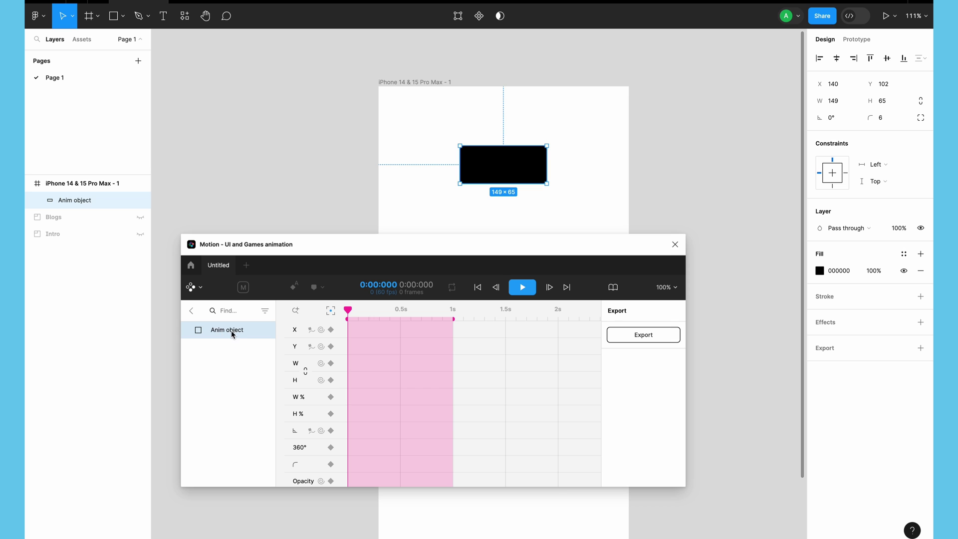
scroll(344, 187, down, 5)
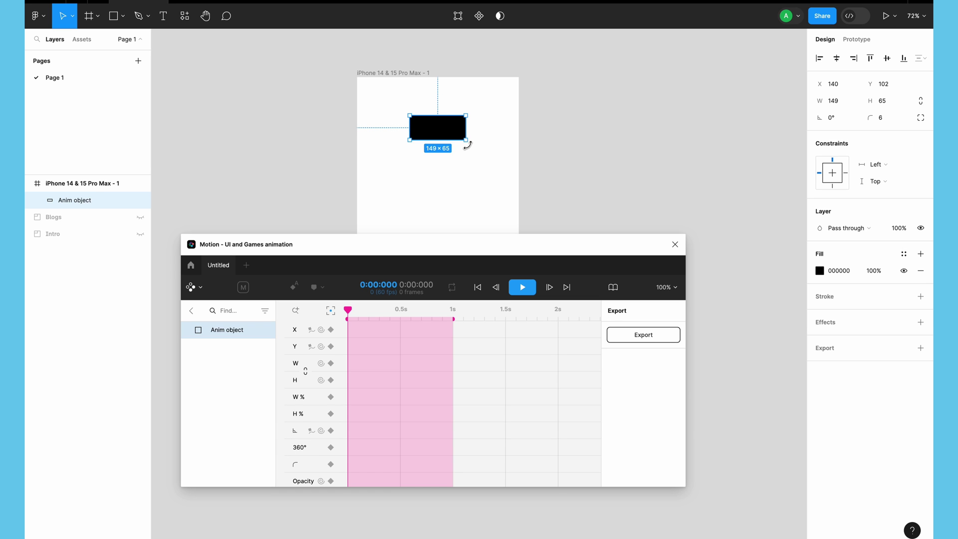
Try rotating the black rectangle to about -45° and undo the rotation.
drag(468, 145, 460, 195)
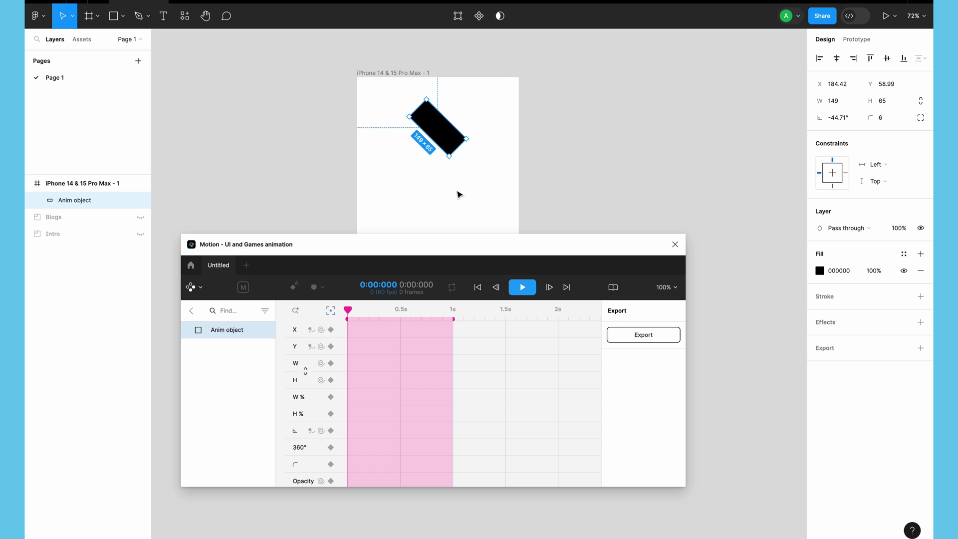
key(ctrl+z)
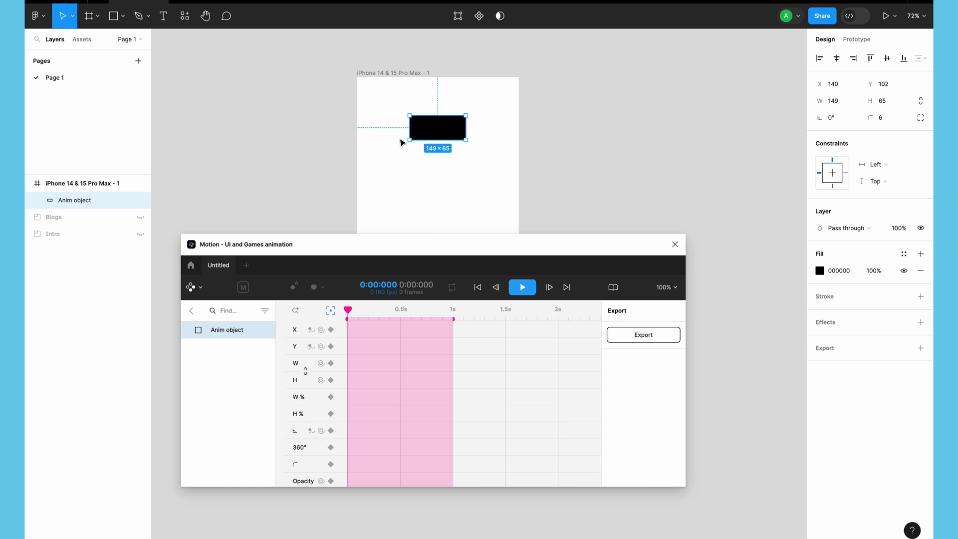
Look through the animatable properties and add an X keyframe for Anim object at 0 s.
scroll(486, 395, down, 2)
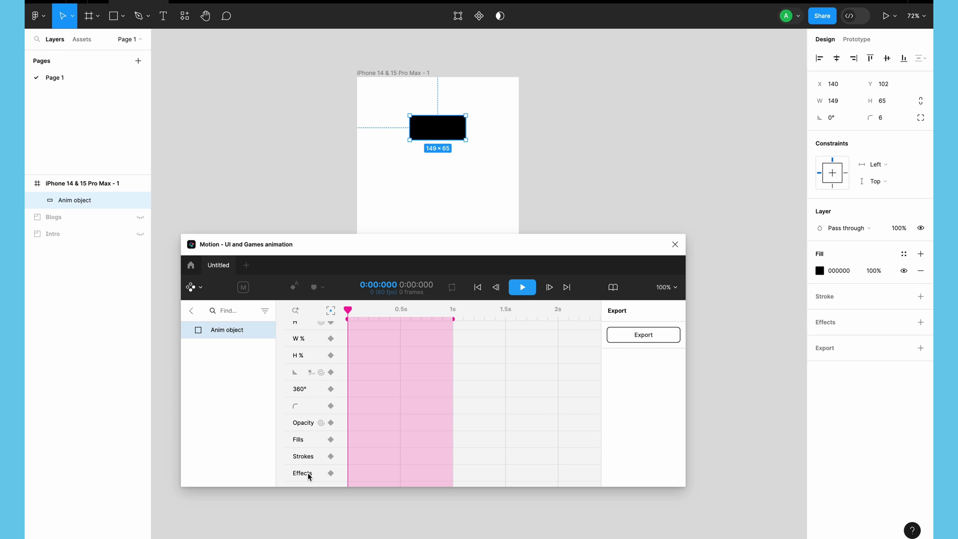
scroll(418, 394, up, 3)
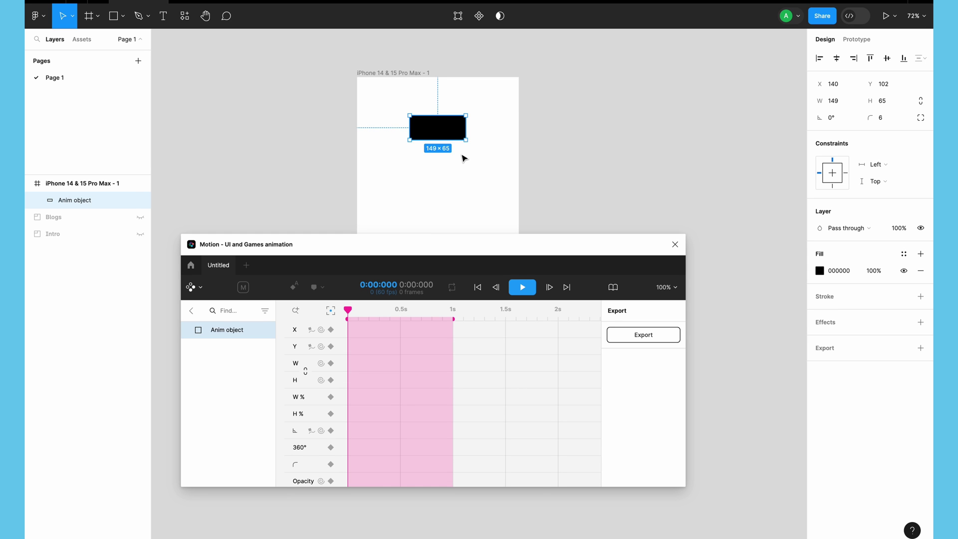
scroll(465, 157, up, 5)
scroll(464, 158, up, 2)
scroll(464, 158, left, 2)
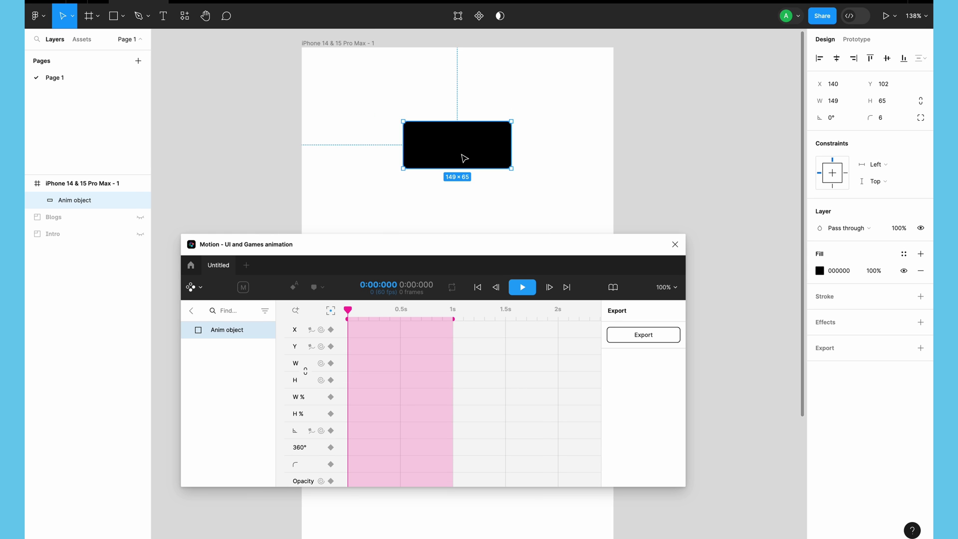
scroll(454, 206, down, 2)
scroll(453, 206, right, 2)
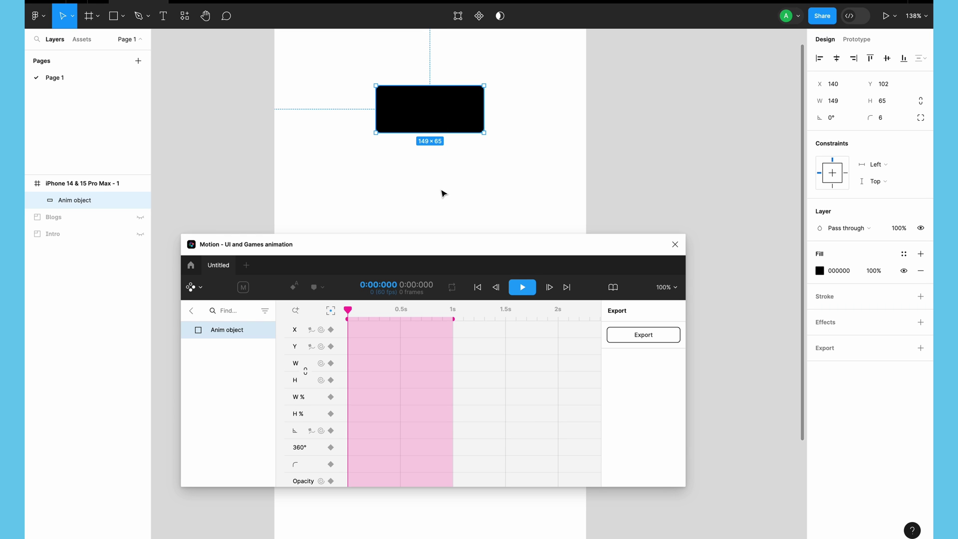
click(332, 331)
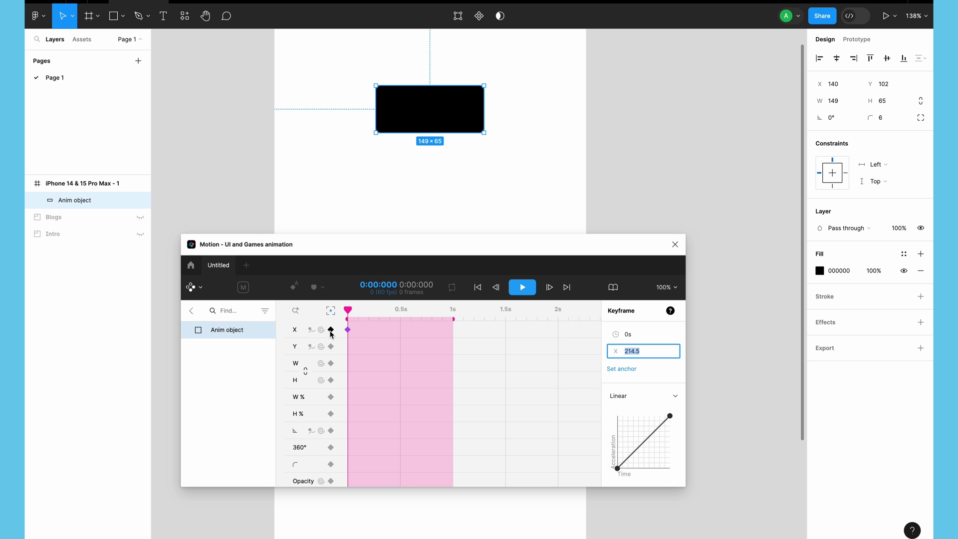
Move the playhead to 1 s and add a second X keyframe there.
click(349, 310)
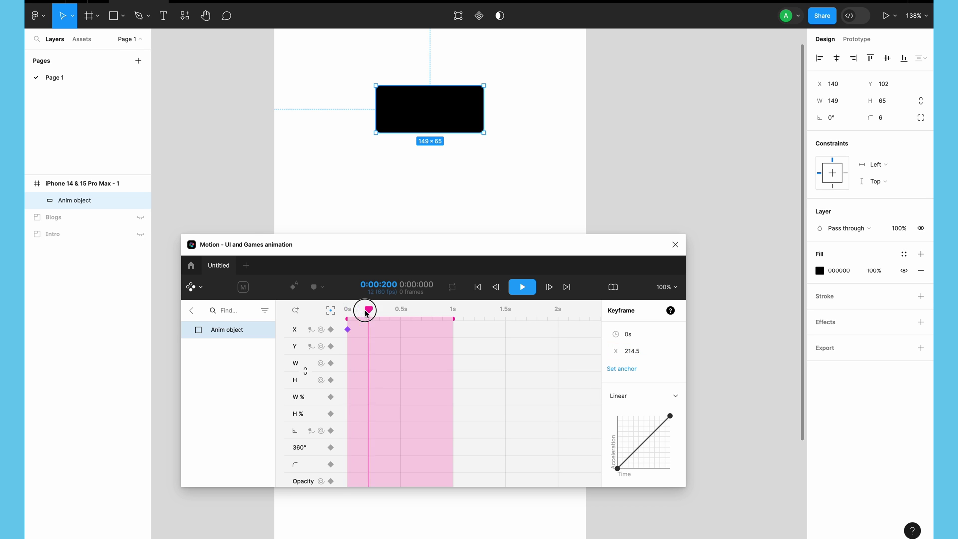
drag(348, 311, 454, 311)
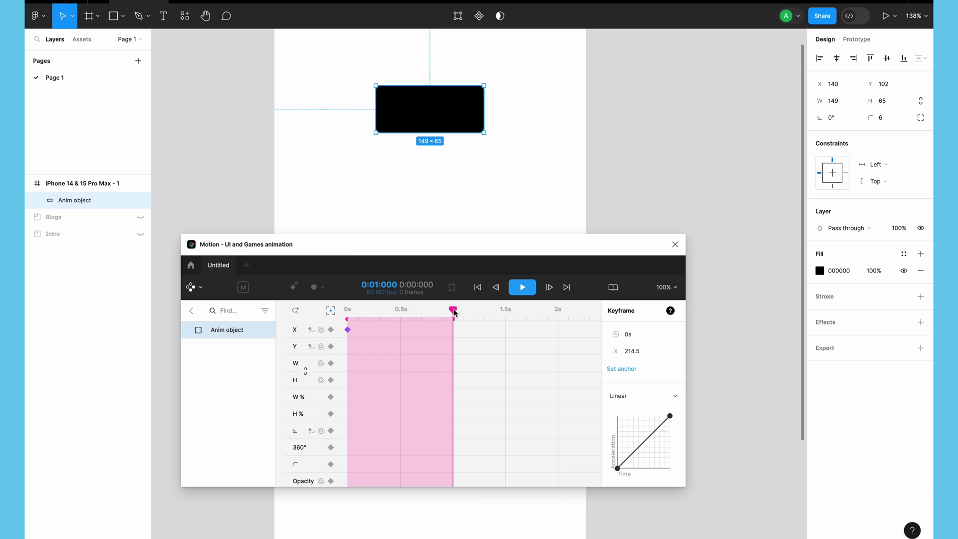
scroll(402, 175, down, 5)
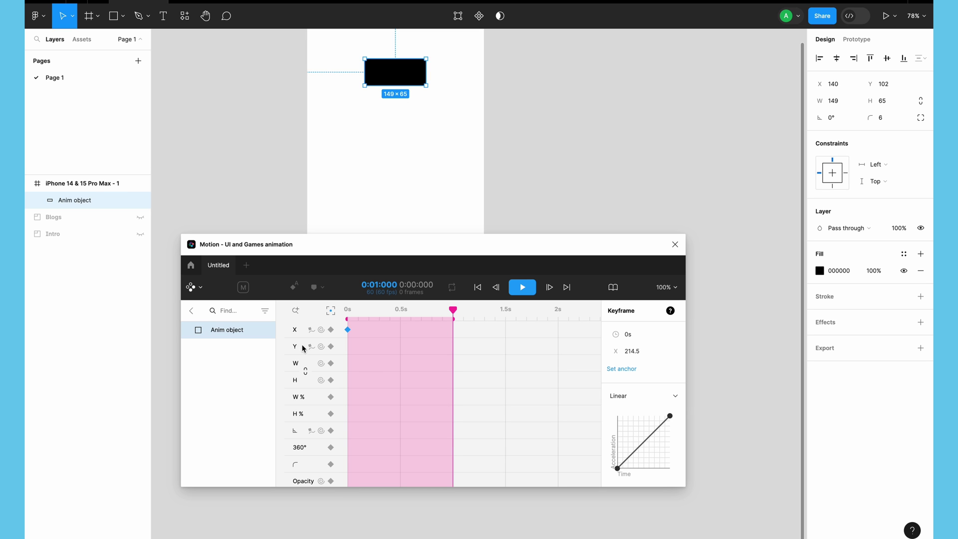
click(331, 330)
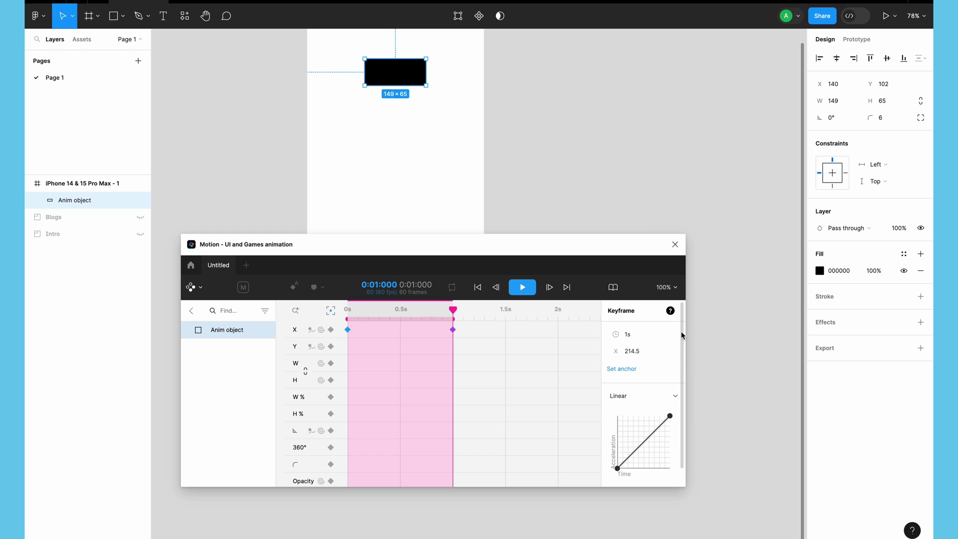
Raise the 1 s keyframe's X value to 215.5 and move the rectangle down the frame to Y 346.
click(642, 351)
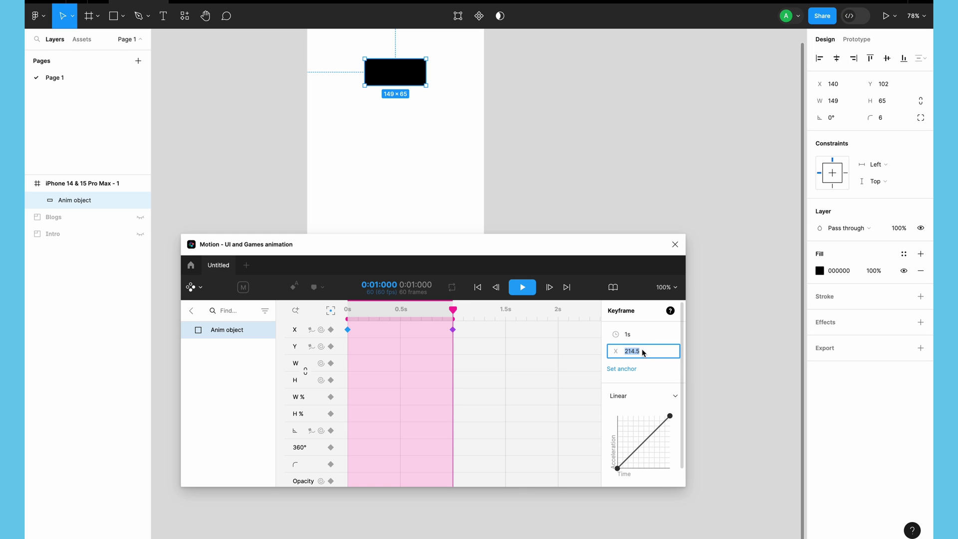
key(Up)
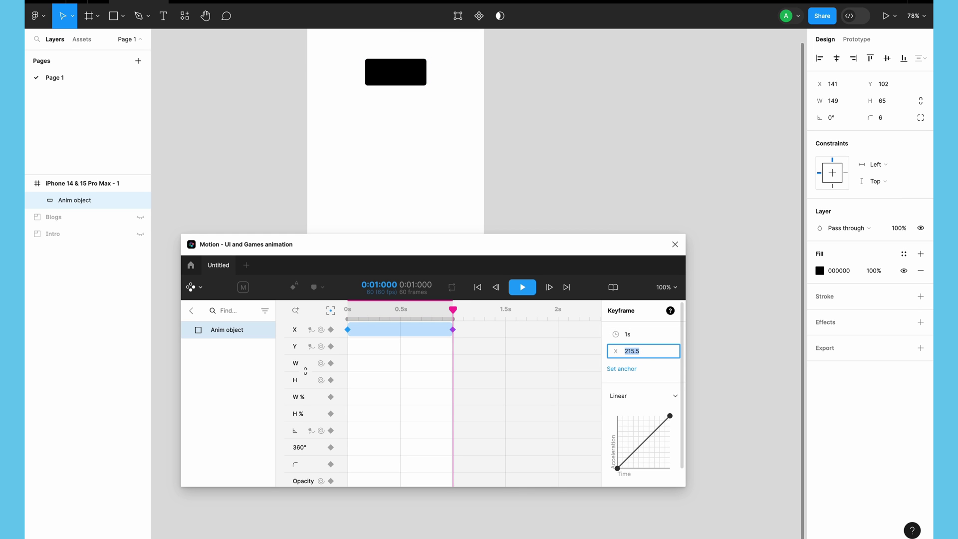
click(657, 352)
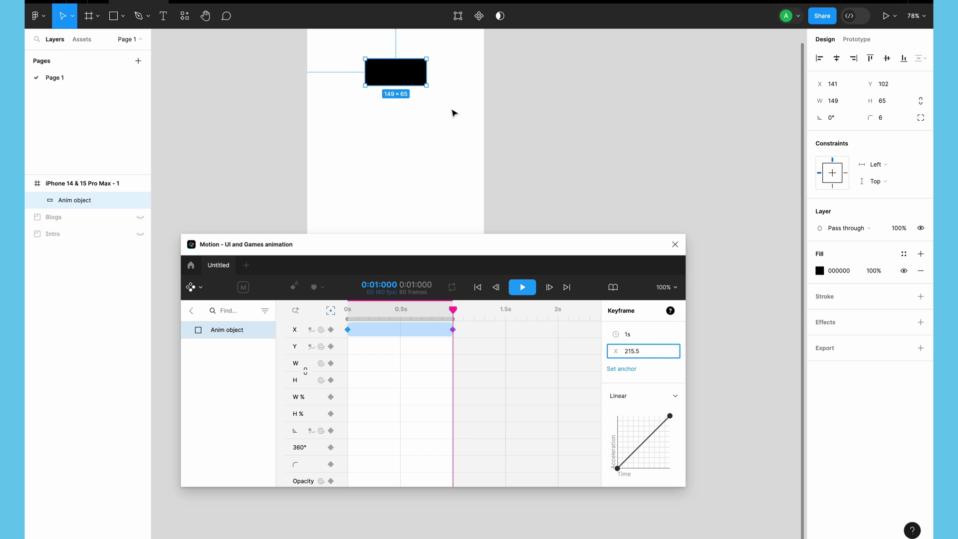
click(418, 82)
drag(421, 178, 417, 184)
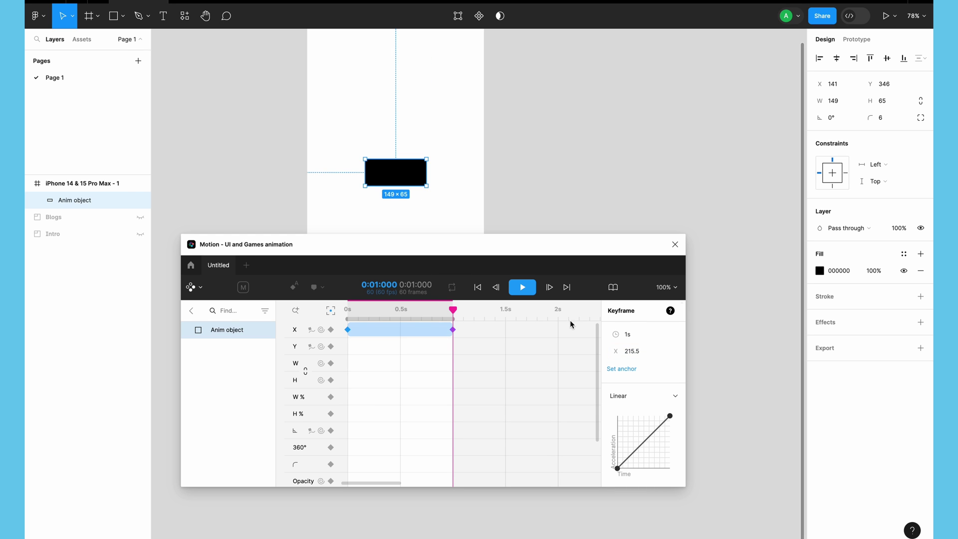
Try to set the X value of the keyframe at 1 s to 400.
click(620, 355)
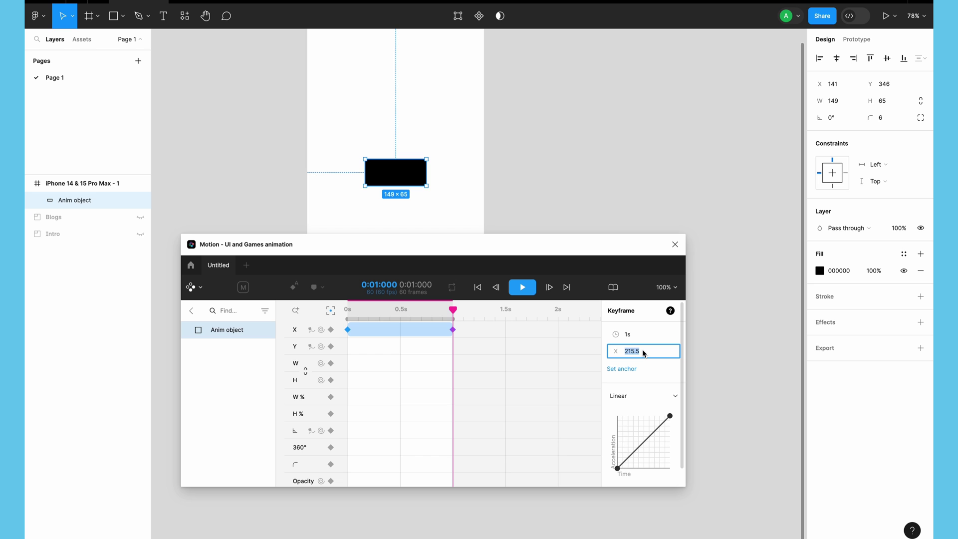
text(400)
click(508, 357)
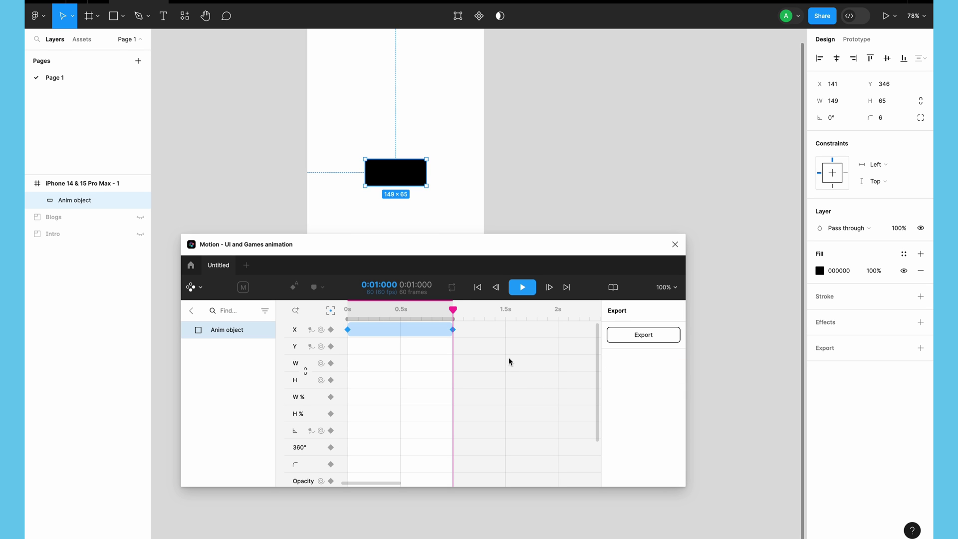
click(453, 330)
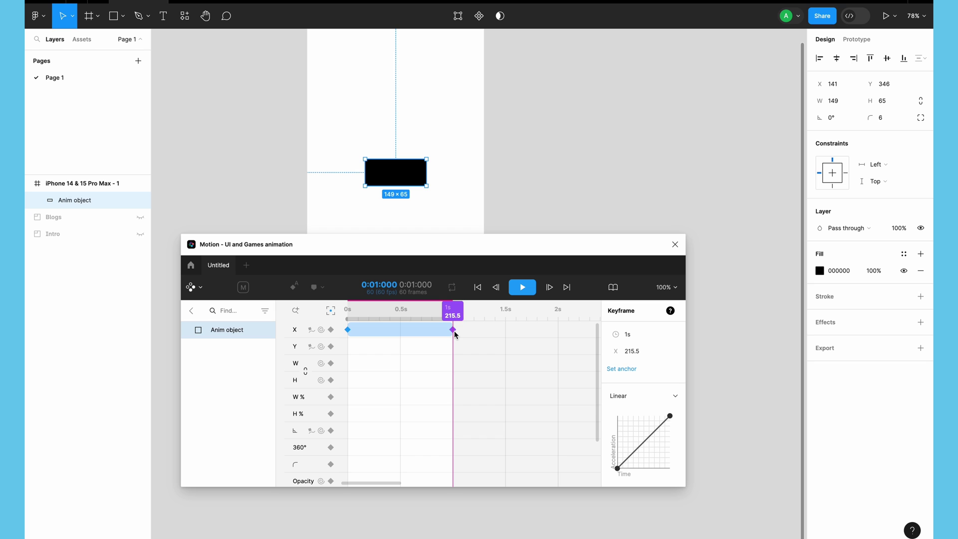
double_click(453, 331)
text(400)
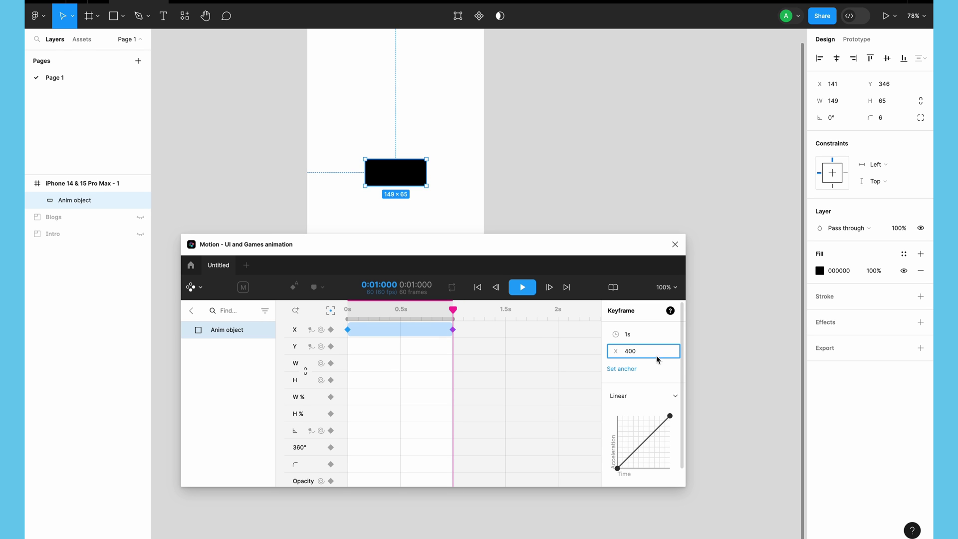
click(649, 361)
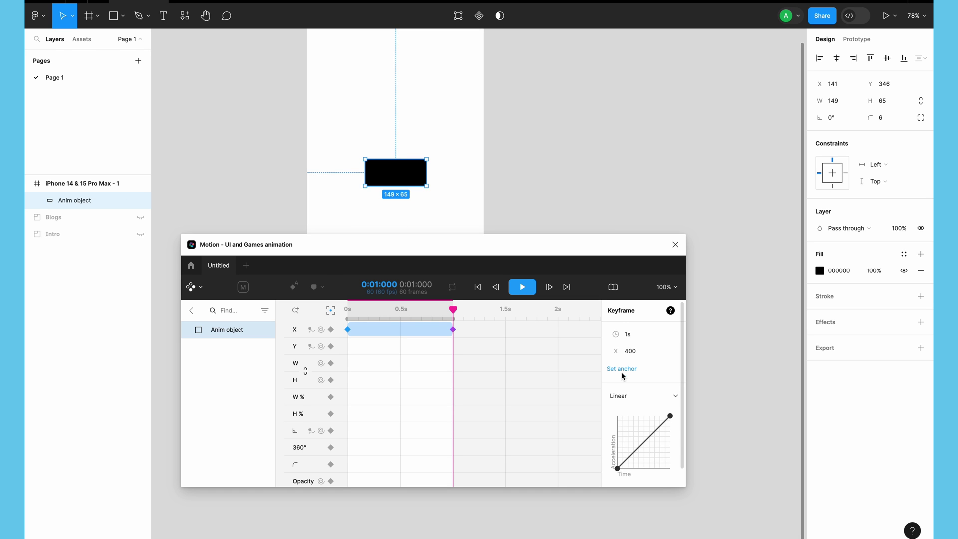
Change the easing of the 1 s X keyframe to Custom.
scroll(628, 374, down, 1)
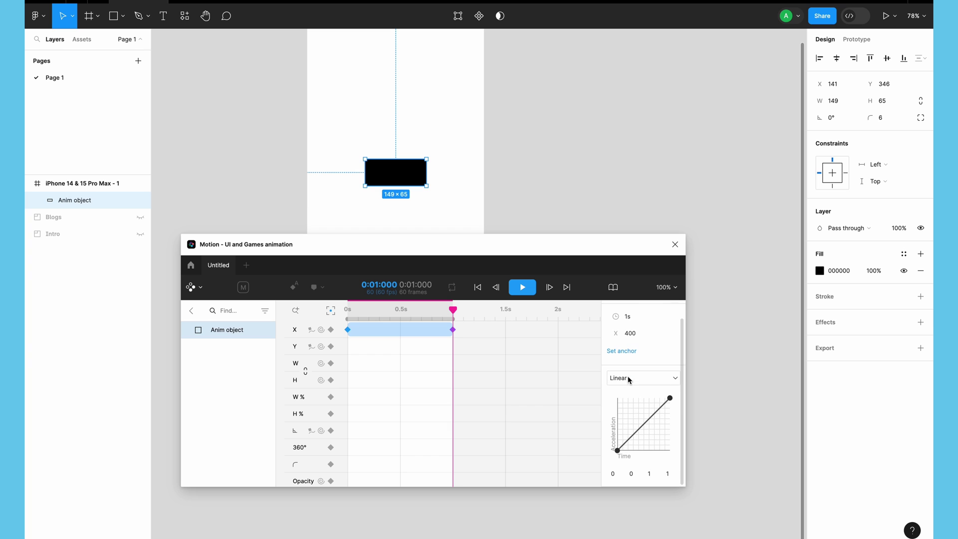
click(675, 381)
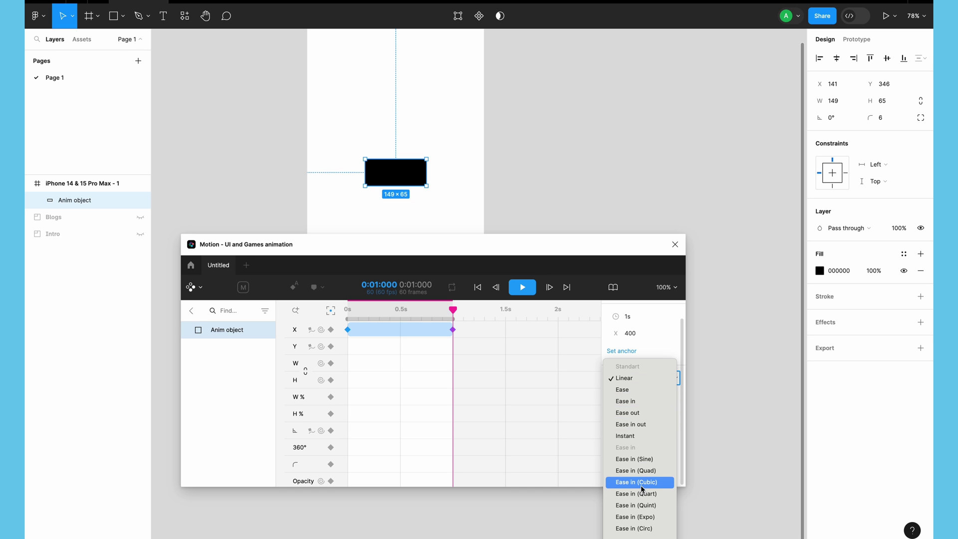
scroll(640, 485, down, 3)
scroll(640, 486, down, 2)
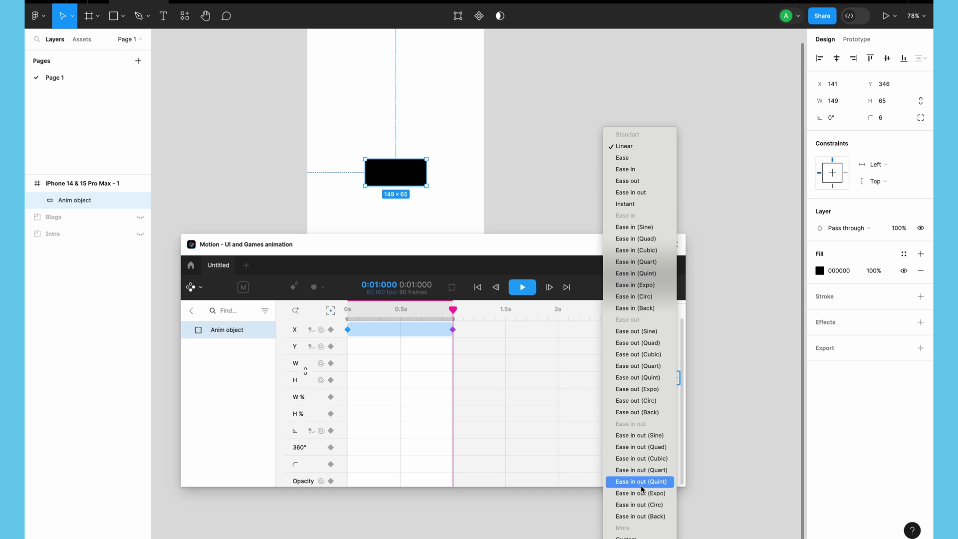
click(630, 537)
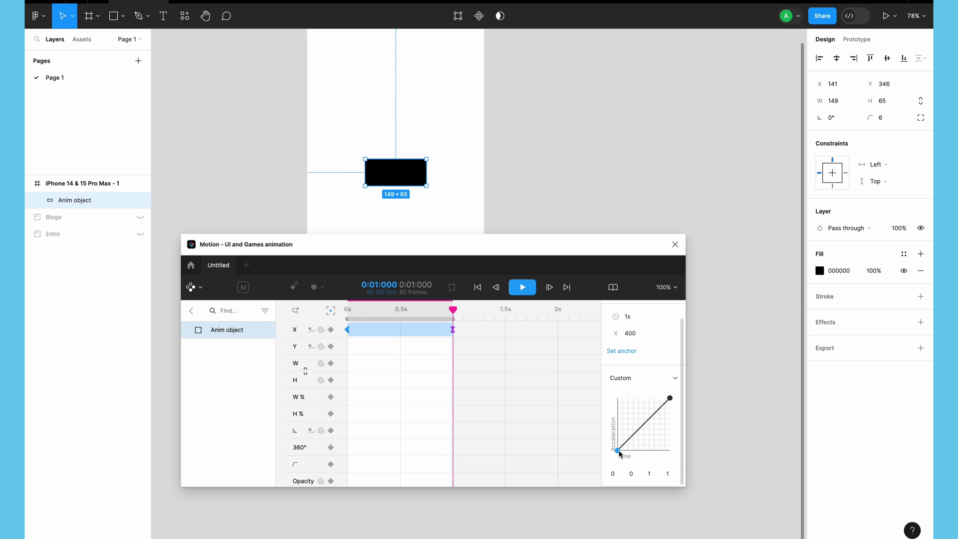
Shape the custom easing into a steep S-curve with control values of about 0.93, 0.06, 0.14 and 1.03.
drag(619, 451, 652, 444)
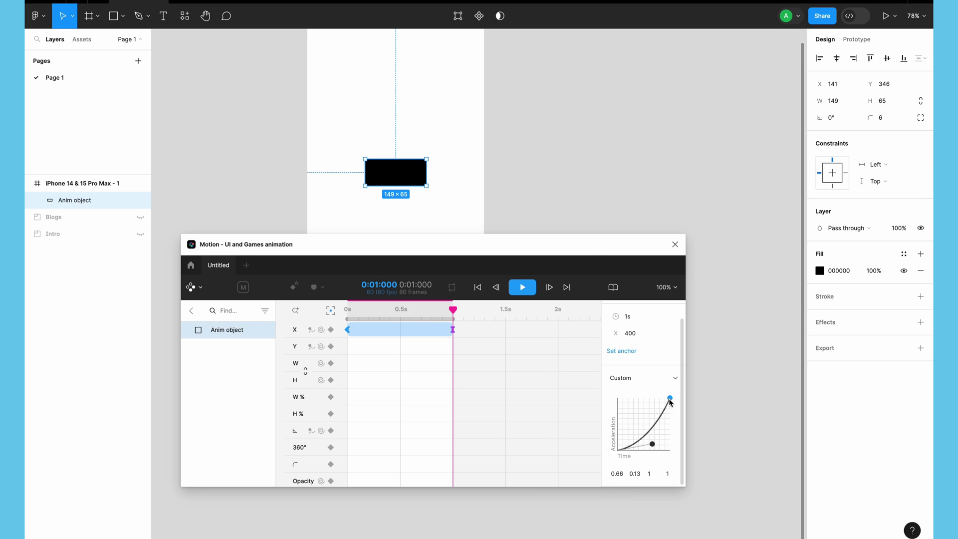
drag(669, 398, 624, 396)
drag(655, 446, 666, 448)
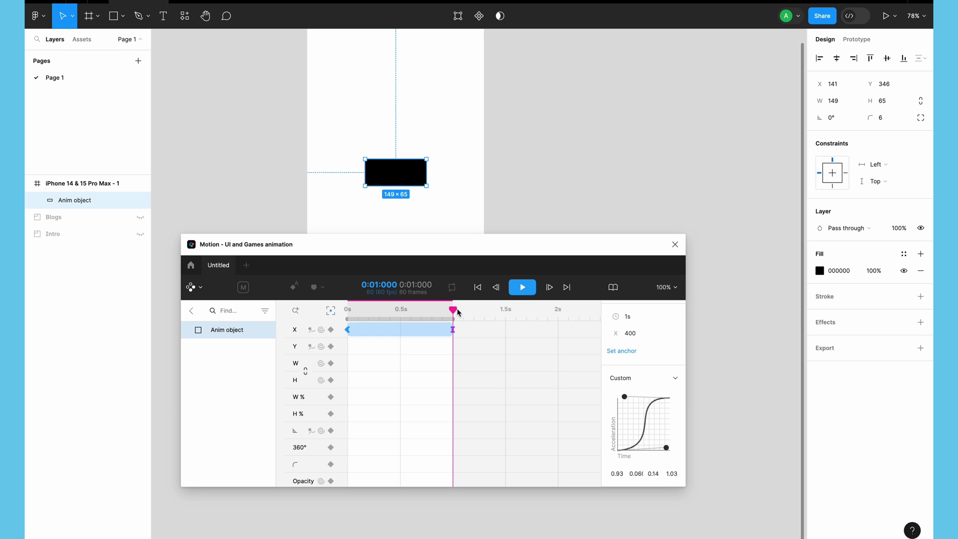
Return the playhead to 0 s and check the X keyframes at 0 s and 1 s.
drag(453, 310, 347, 312)
click(347, 330)
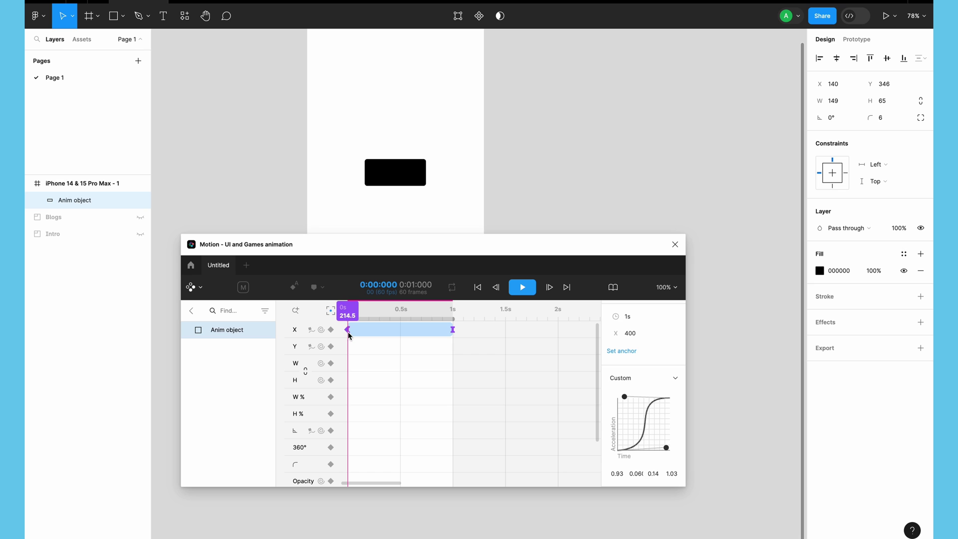
click(453, 331)
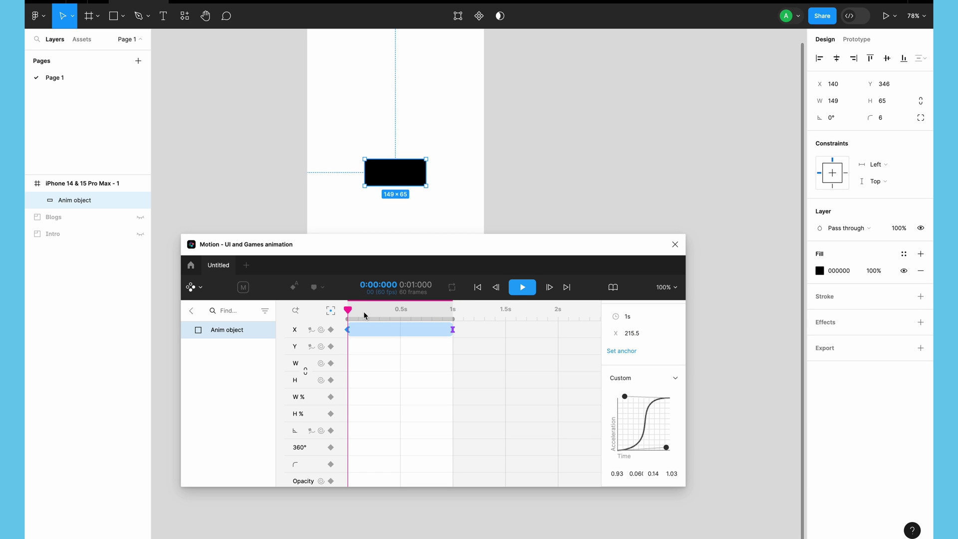
Move the playhead to 1 s and set that keyframe's X value to 400.
drag(348, 310, 452, 309)
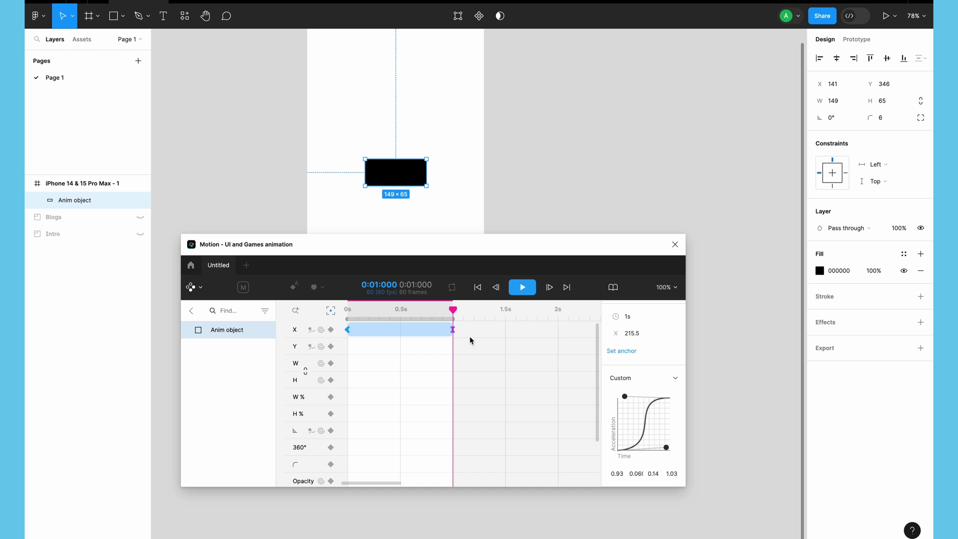
click(453, 330)
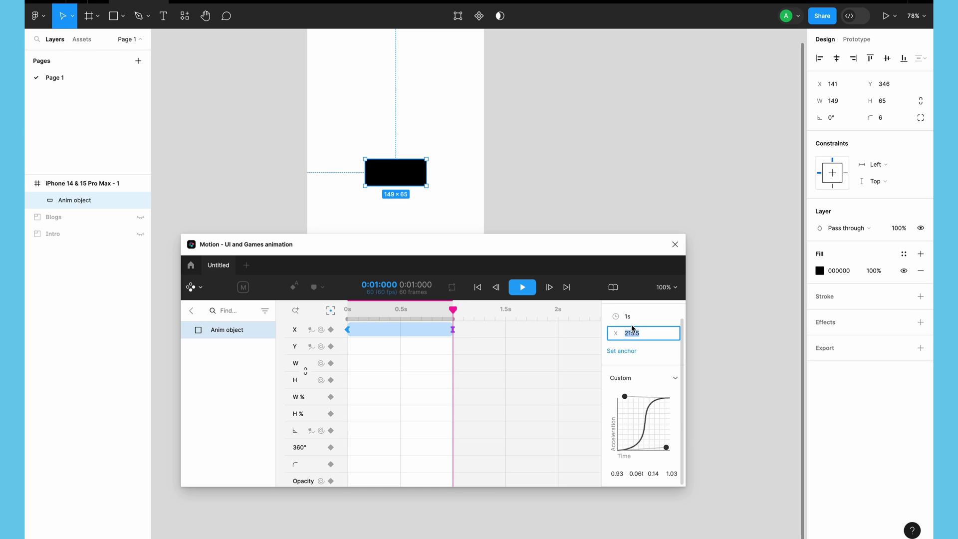
text(4000)
key(BackSpace)
key(Return)
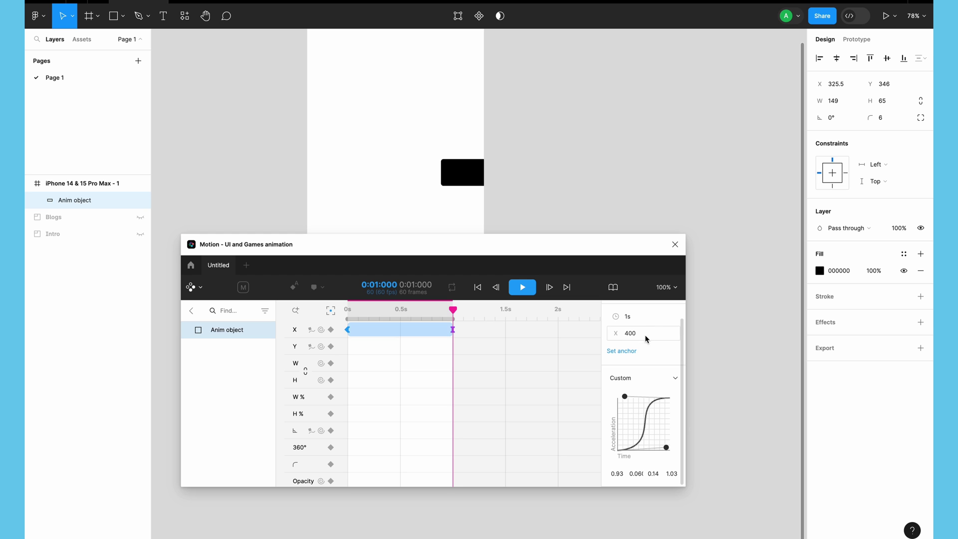
Scrub and play back the horizontal movement, and inspect the X keyframe at 0 s.
drag(452, 310, 406, 309)
click(523, 287)
click(276, 368)
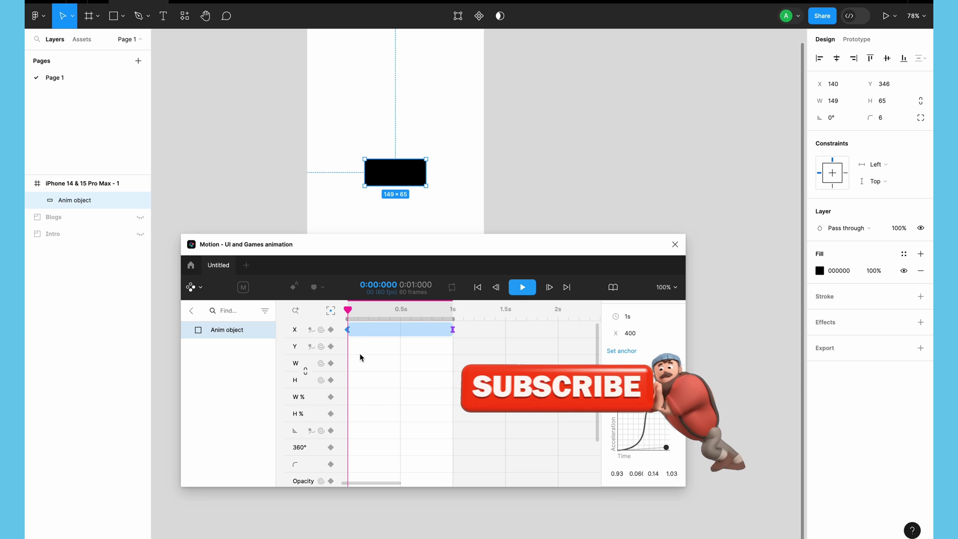
click(348, 330)
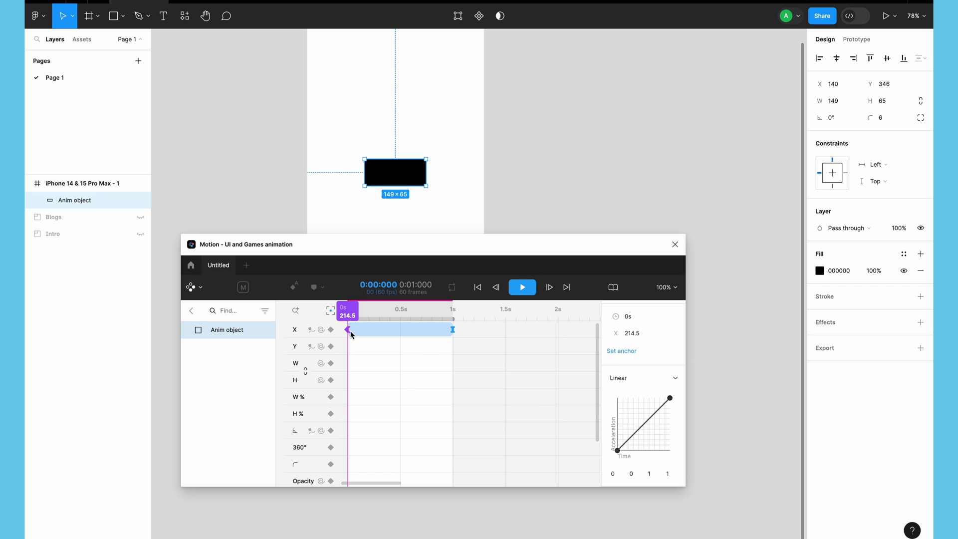
Check the X keyframe at 1 s, turn on repeat playback, and play the horizontal movement before stopping it.
click(453, 330)
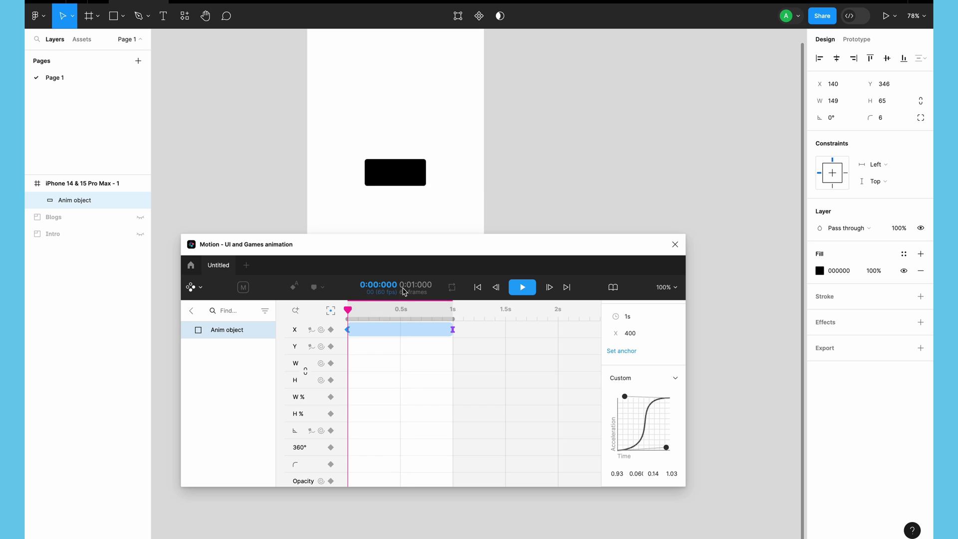
click(523, 289)
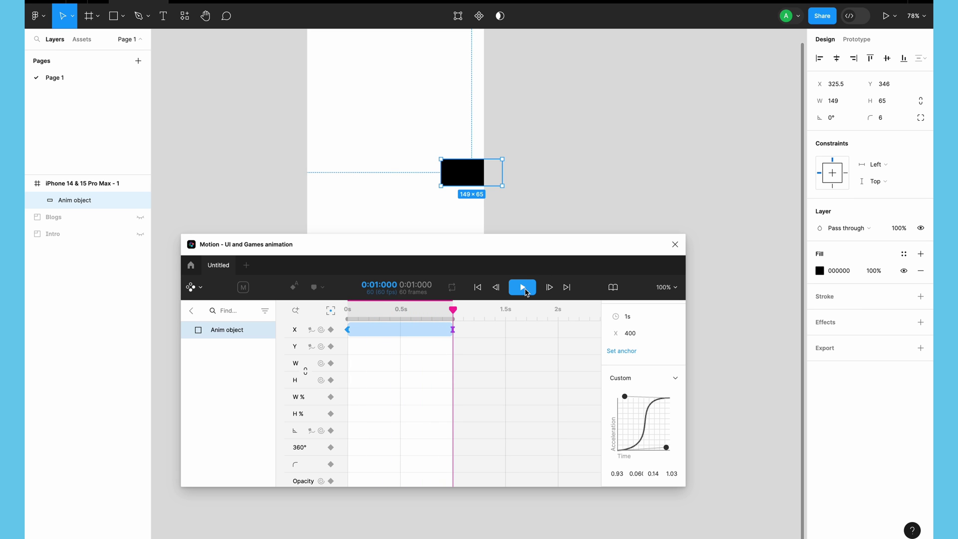
click(523, 288)
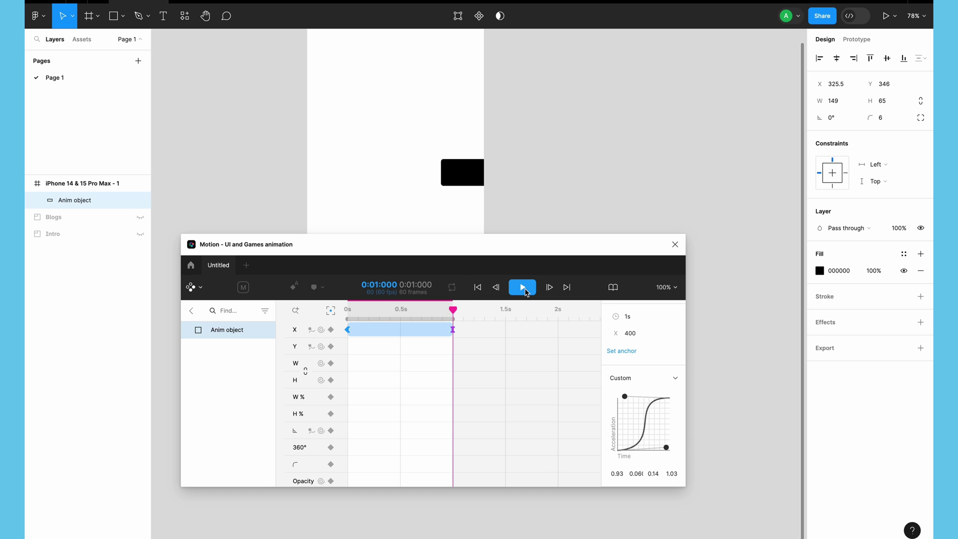
click(452, 288)
click(523, 288)
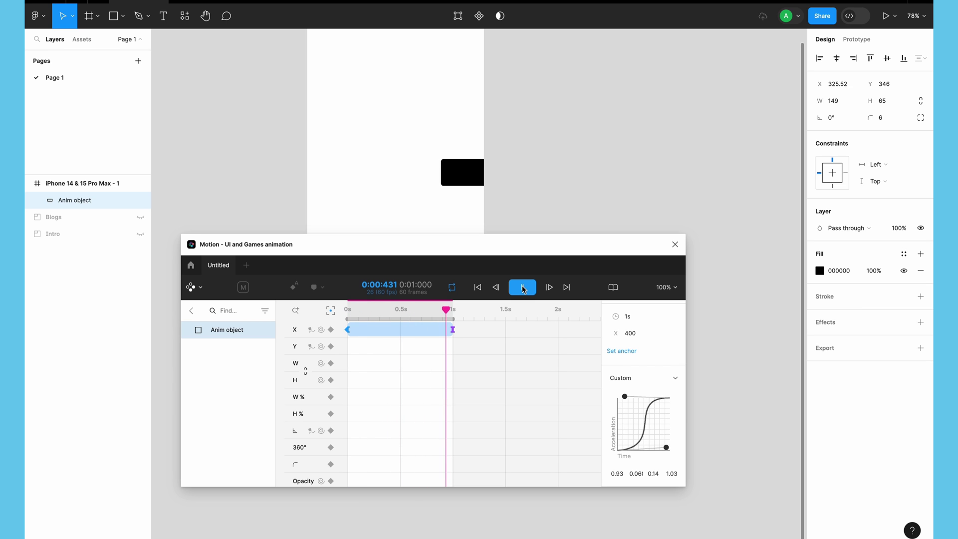
click(523, 290)
click(399, 177)
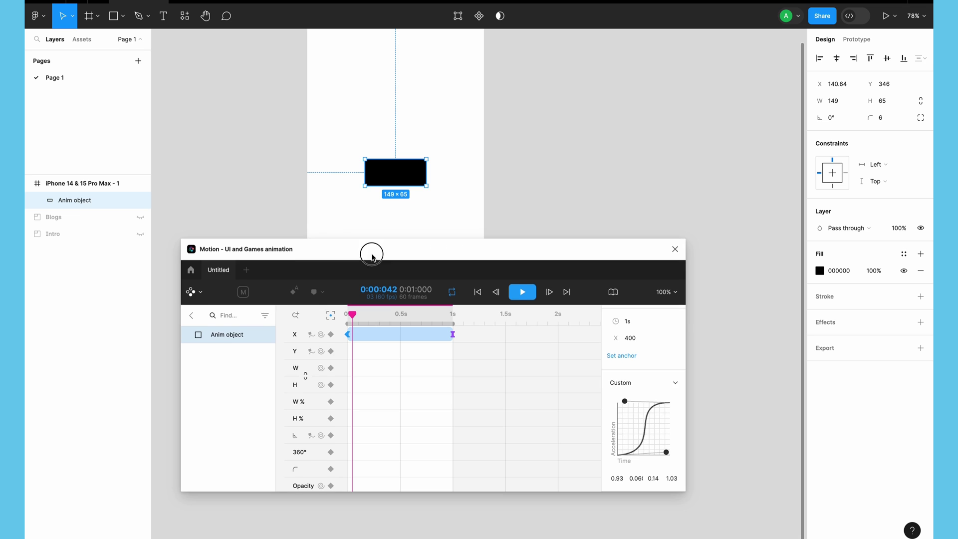
drag(372, 253, 372, 323)
scroll(347, 240, down, 5)
scroll(347, 240, down, 3)
scroll(348, 241, left, 2)
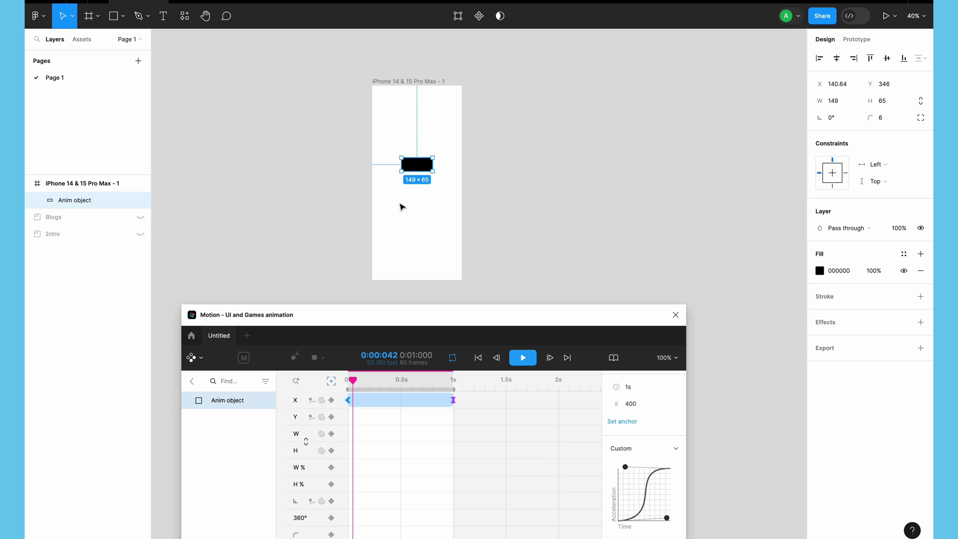
drag(405, 318, 401, 270)
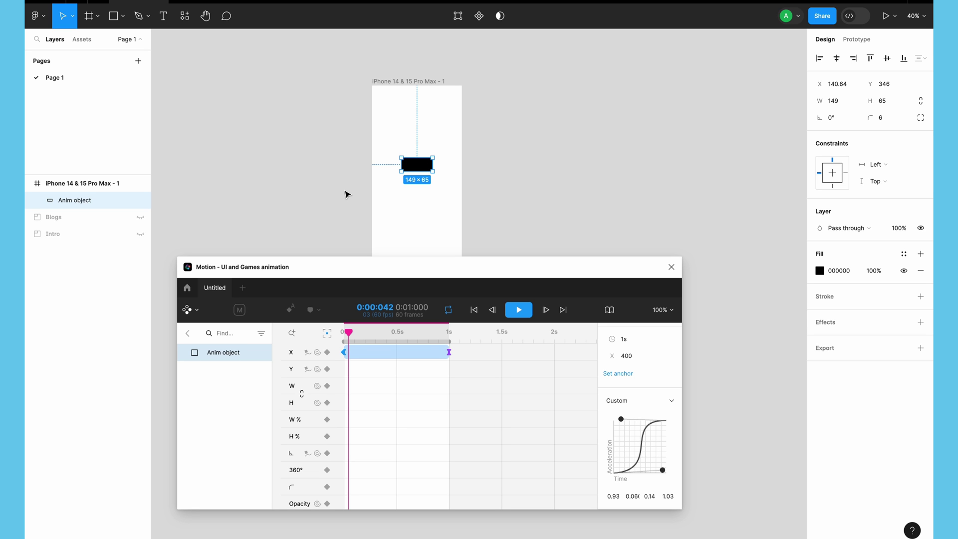
scroll(392, 159, up, 5)
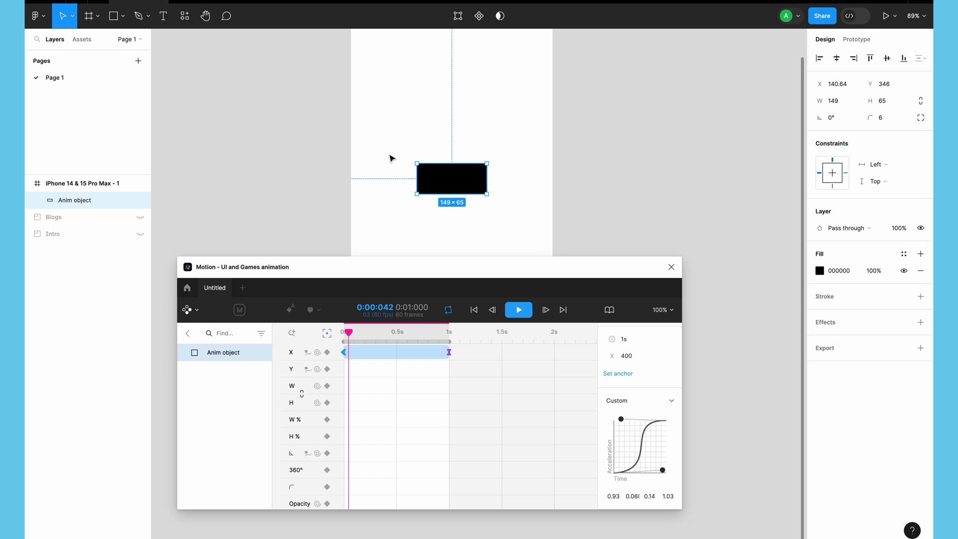
scroll(391, 158, up, 2)
scroll(390, 156, down, 2)
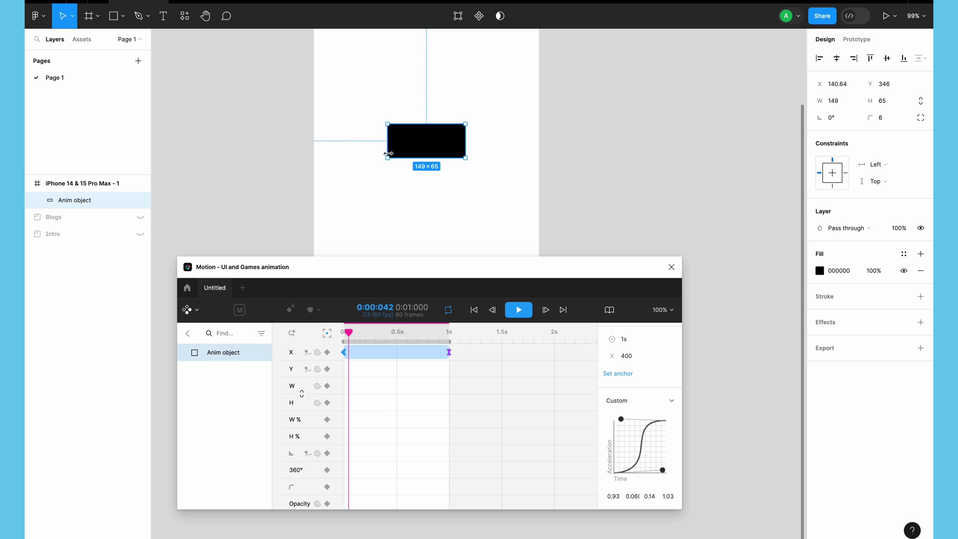
scroll(422, 182, down, 2)
scroll(422, 182, right, 1)
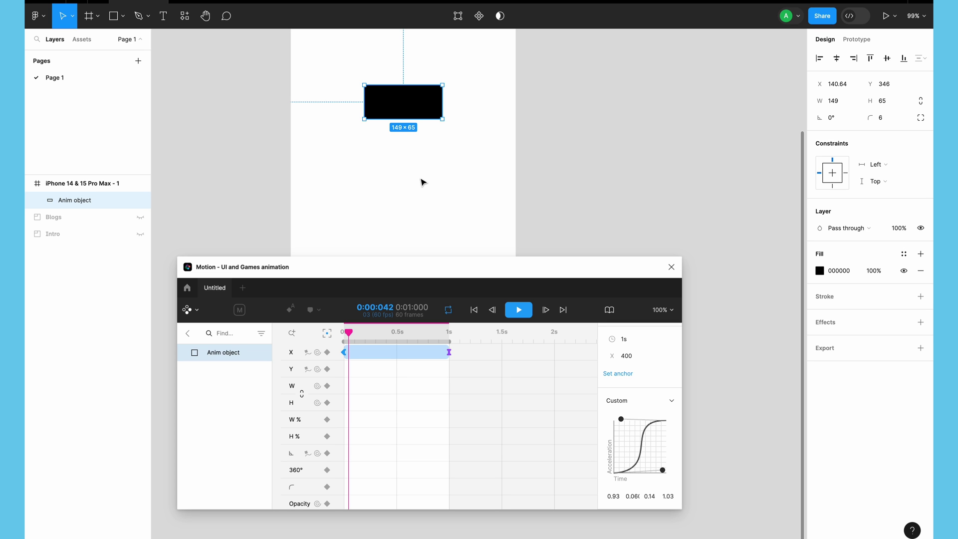
Scrub the animation to 1 s and back to 0 s, and add a Y keyframe for Anim object at 0 s.
drag(321, 265, 335, 227)
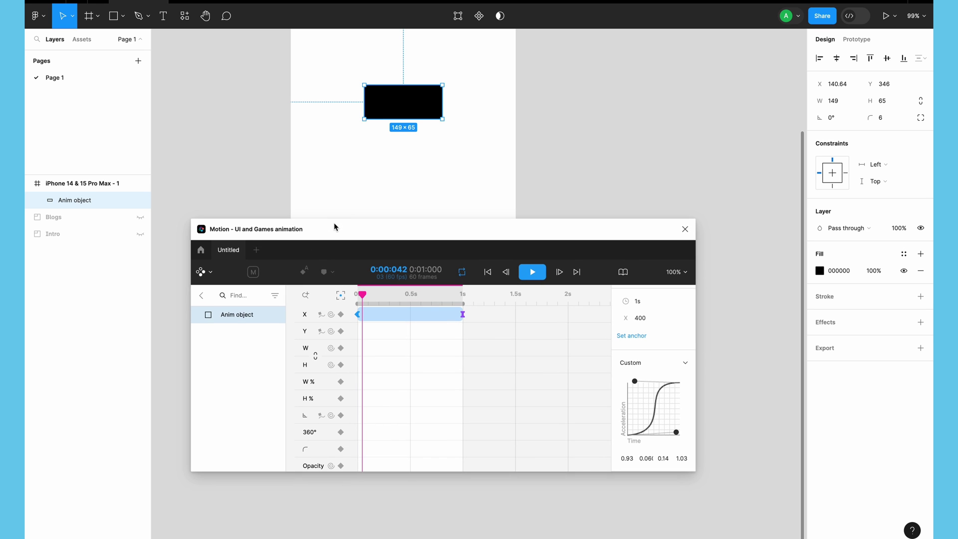
scroll(312, 149, down, 3)
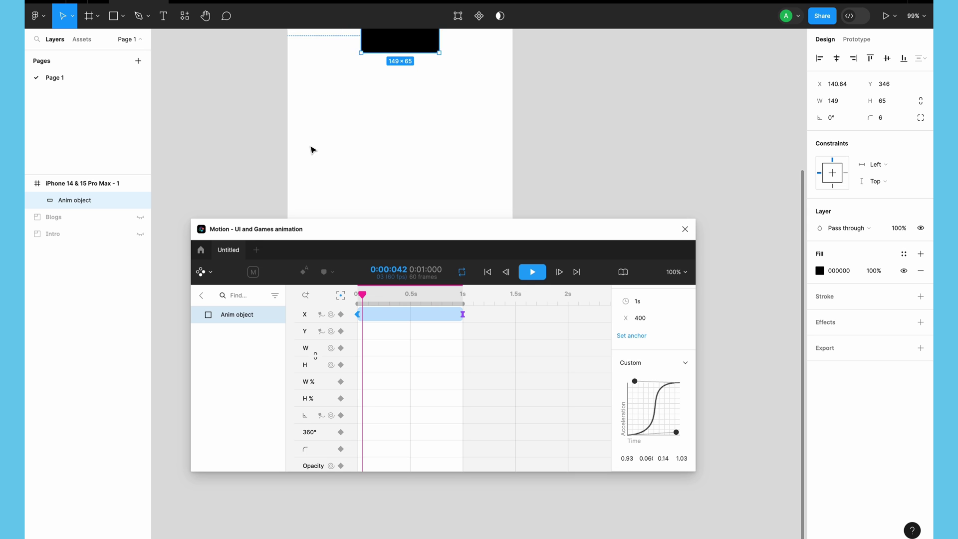
scroll(312, 149, down, 3)
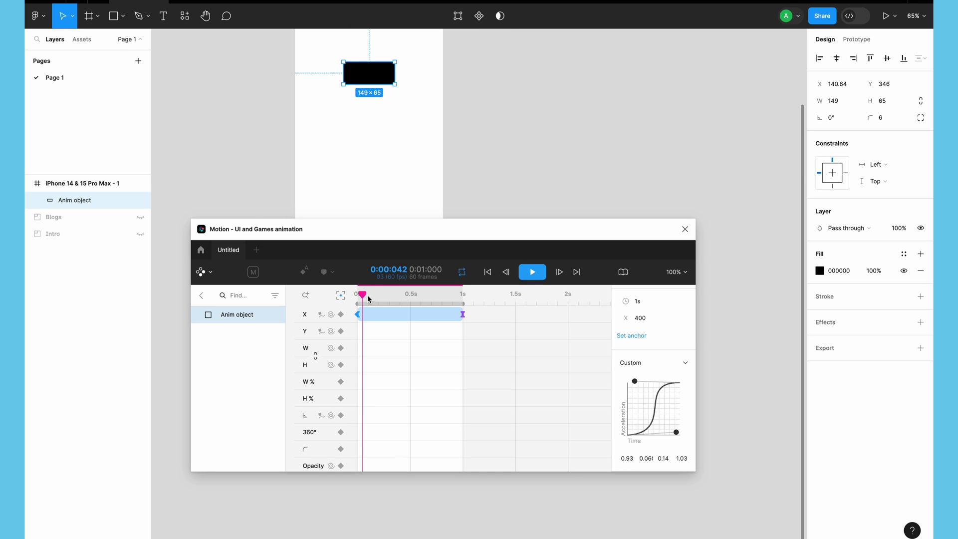
drag(368, 298, 463, 292)
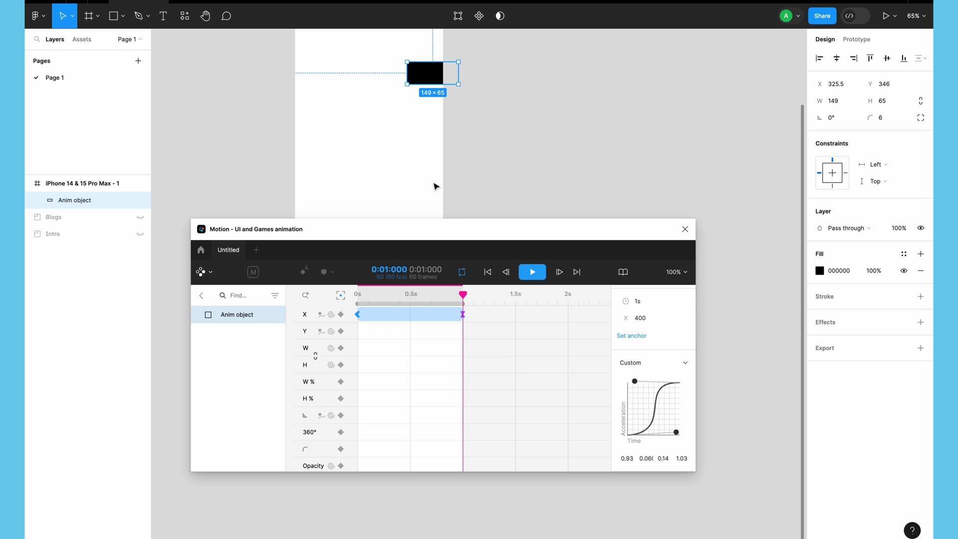
mouse_move(358, 312)
click(360, 294)
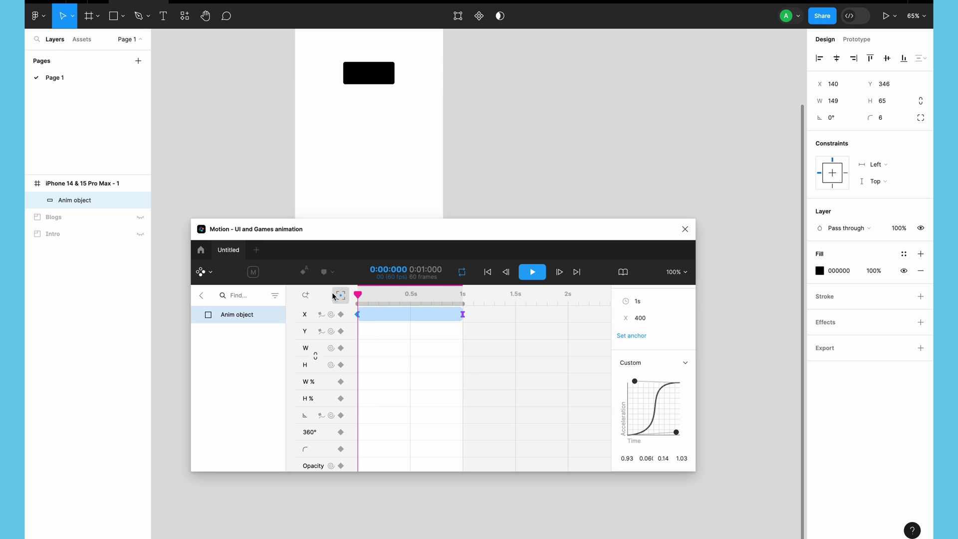
click(341, 331)
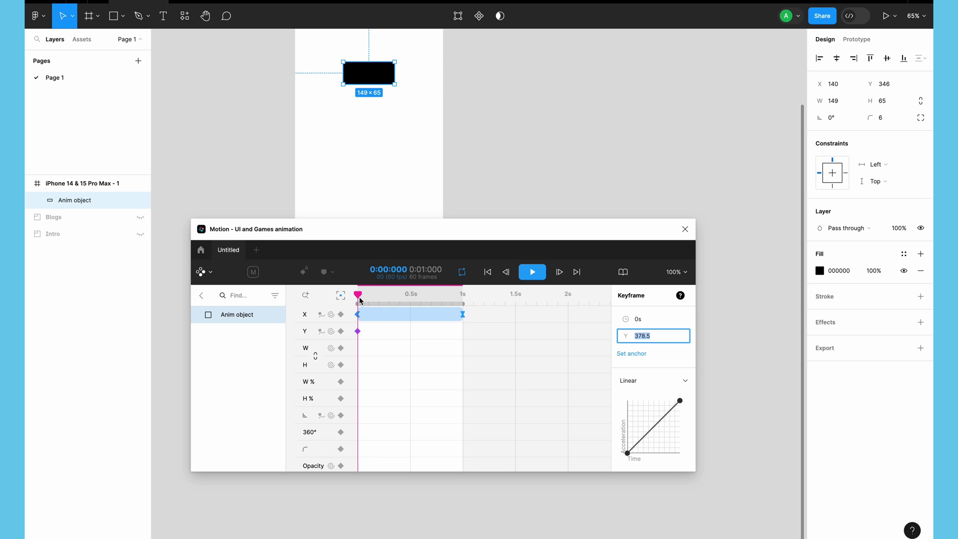
Add a Y keyframe for Anim object at 1 s with a value of 500.
drag(359, 295, 464, 280)
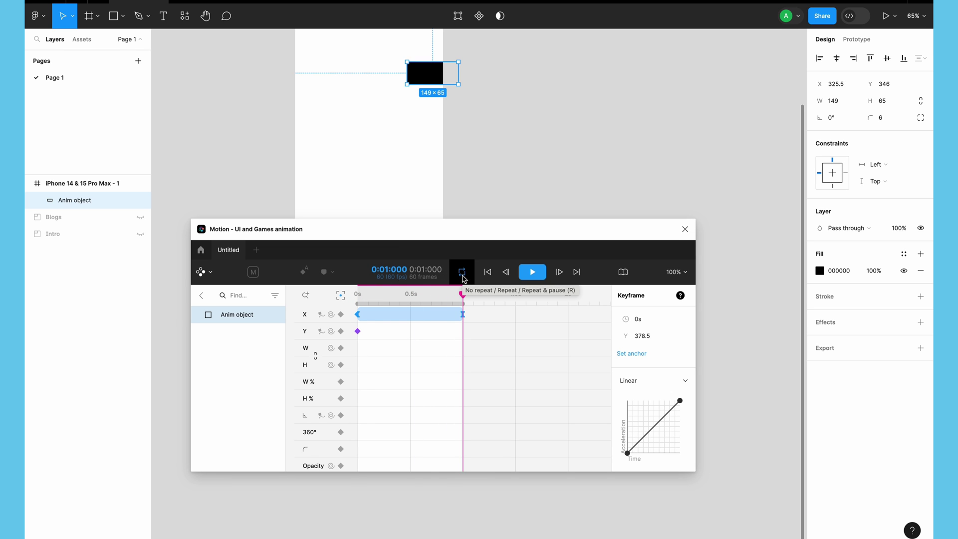
click(341, 332)
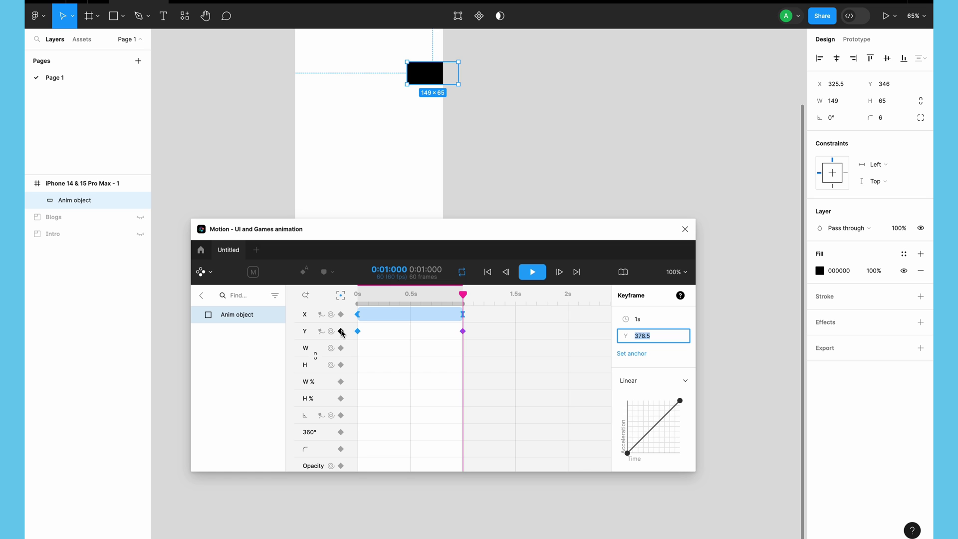
text(500)
click(658, 323)
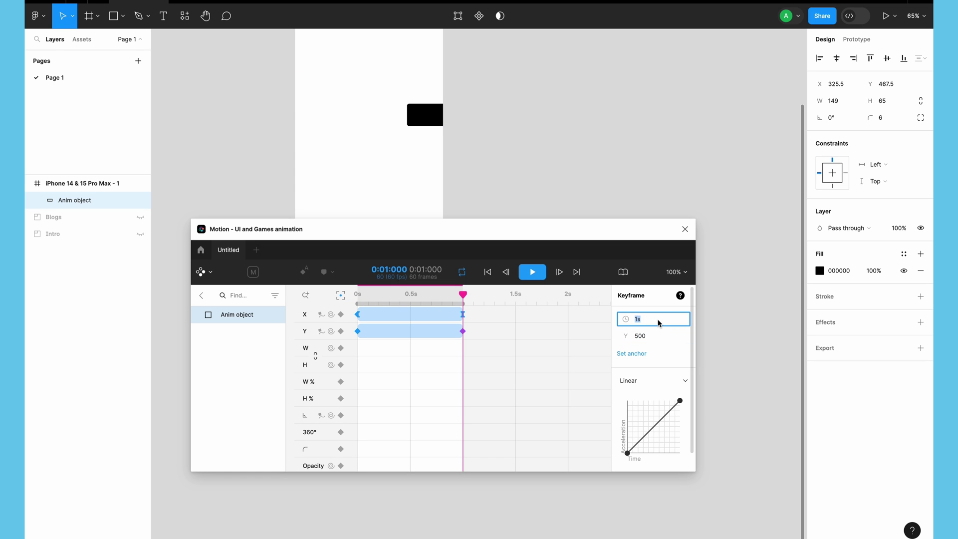
Play and scrub the combined X and Y movement, and inspect the Y keyframes at both ends and the X keyframe at 1 s.
drag(464, 295, 329, 307)
click(357, 331)
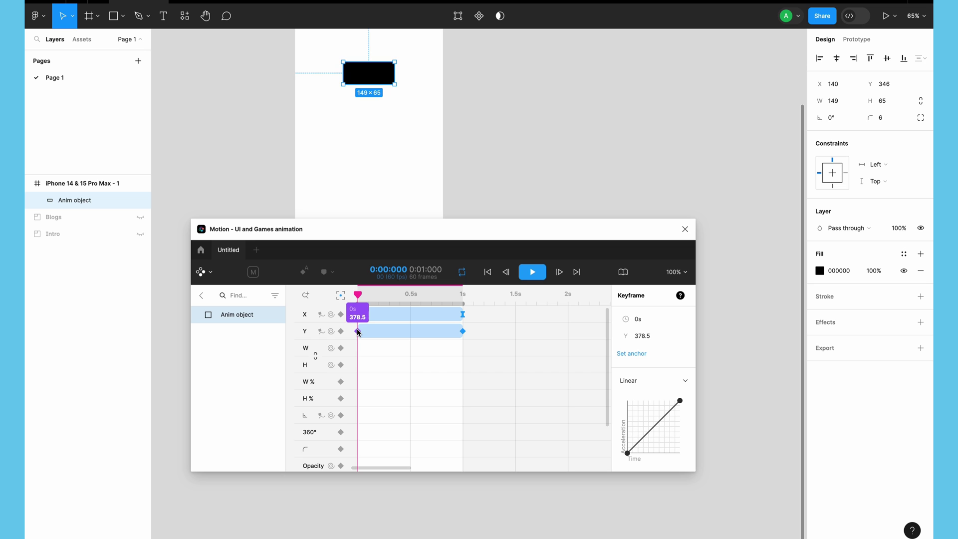
key(space)
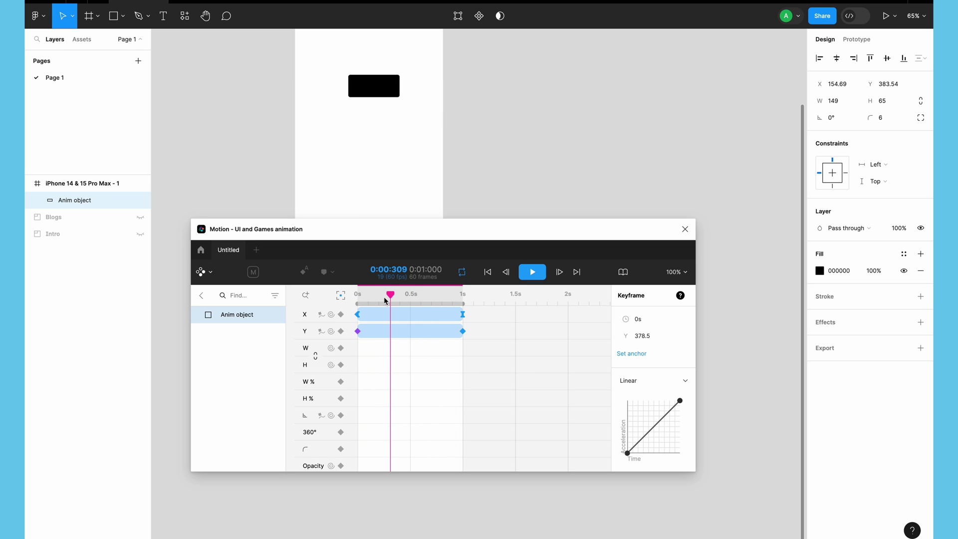
drag(390, 296, 464, 295)
click(463, 331)
click(463, 314)
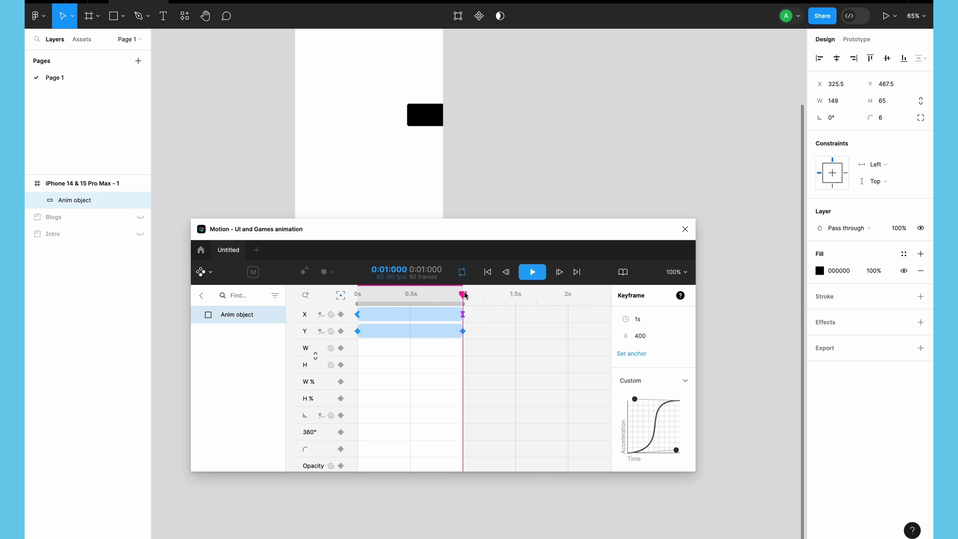
click(456, 312)
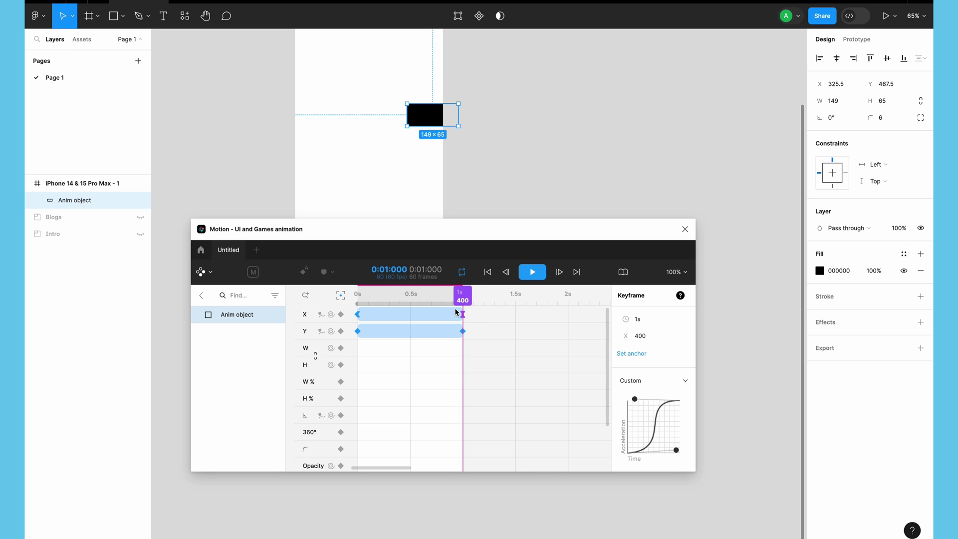
Give the Y keyframe at 1 s a custom easing shaped into a steep S-curve like the X keyframe's.
click(463, 331)
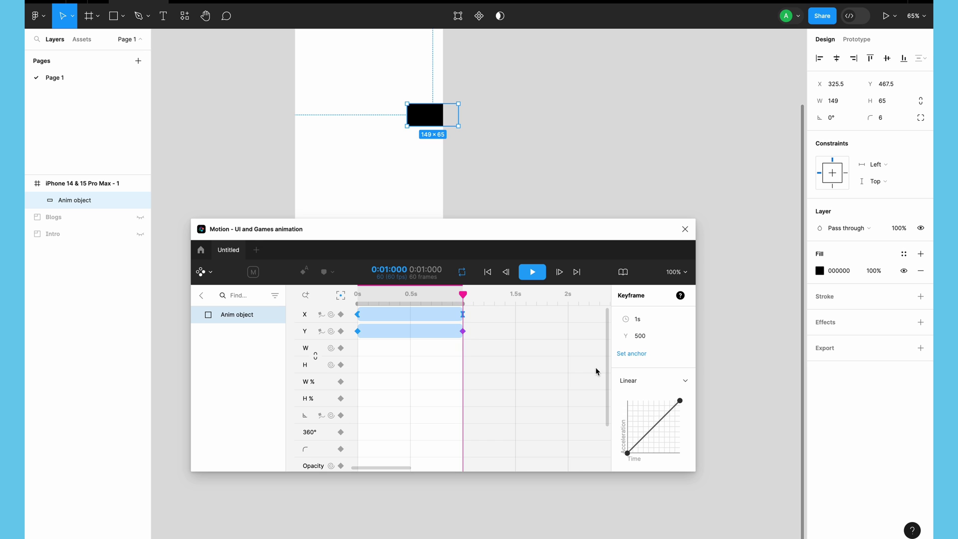
click(674, 384)
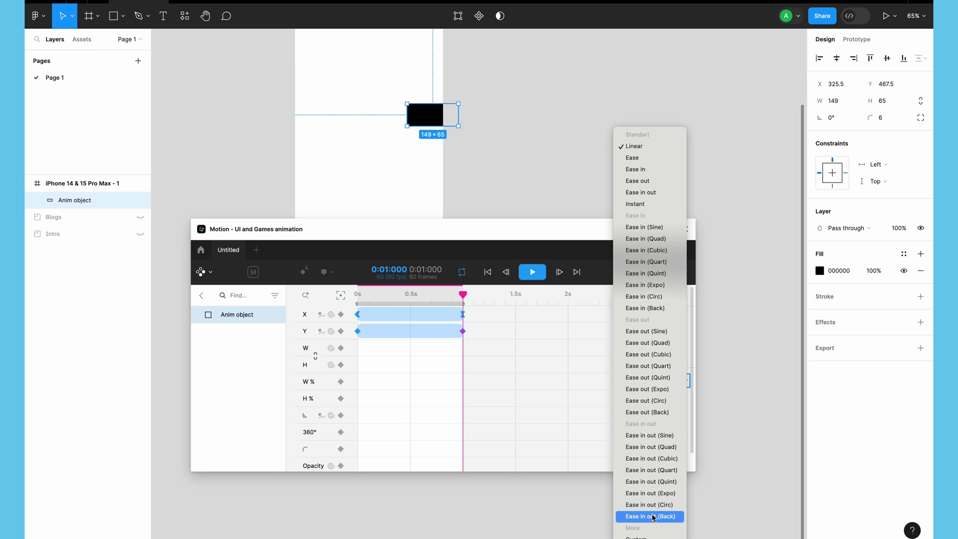
click(651, 536)
drag(680, 401, 634, 401)
drag(629, 451, 683, 455)
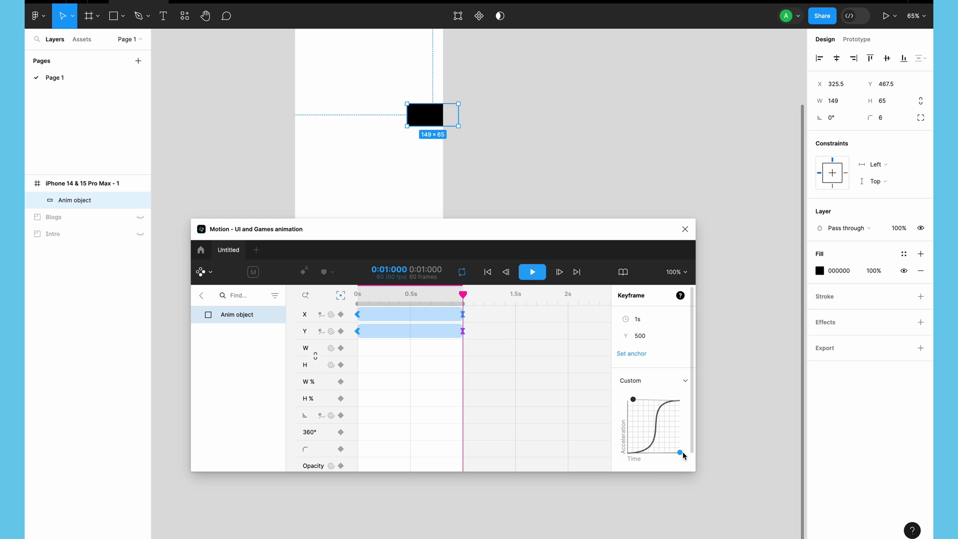
click(378, 306)
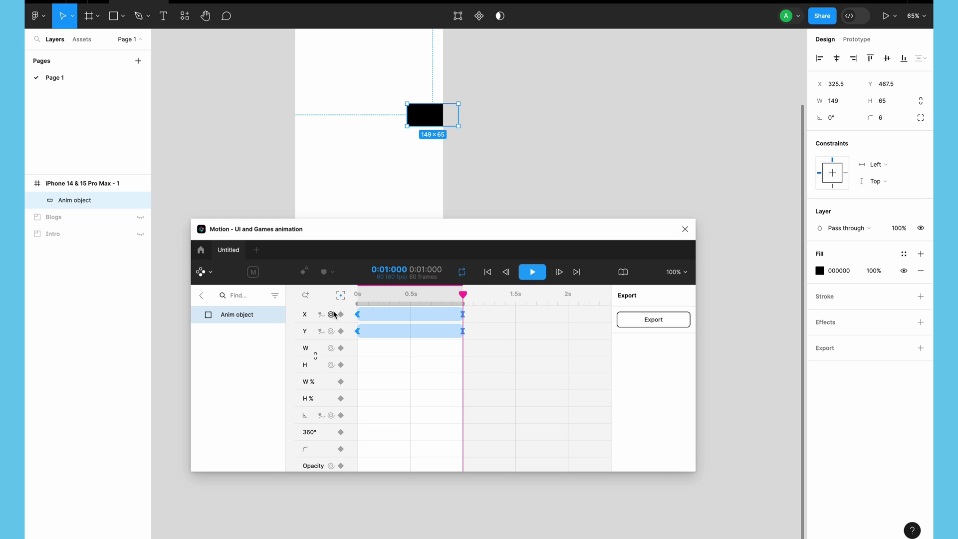
Play the eased diagonal movement in a loop, stop it, and return the playhead to 0 s.
key(space)
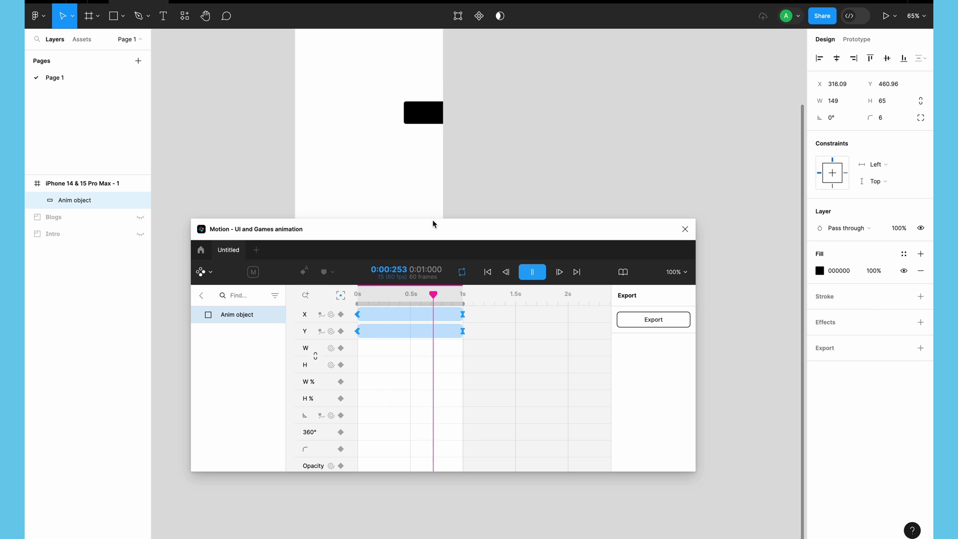
scroll(365, 423, down, 3)
scroll(364, 423, up, 3)
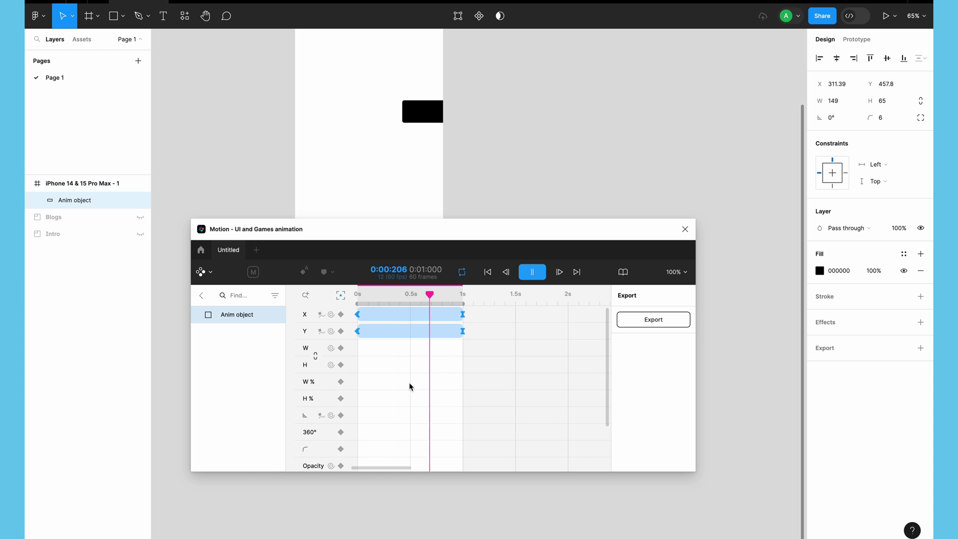
click(533, 272)
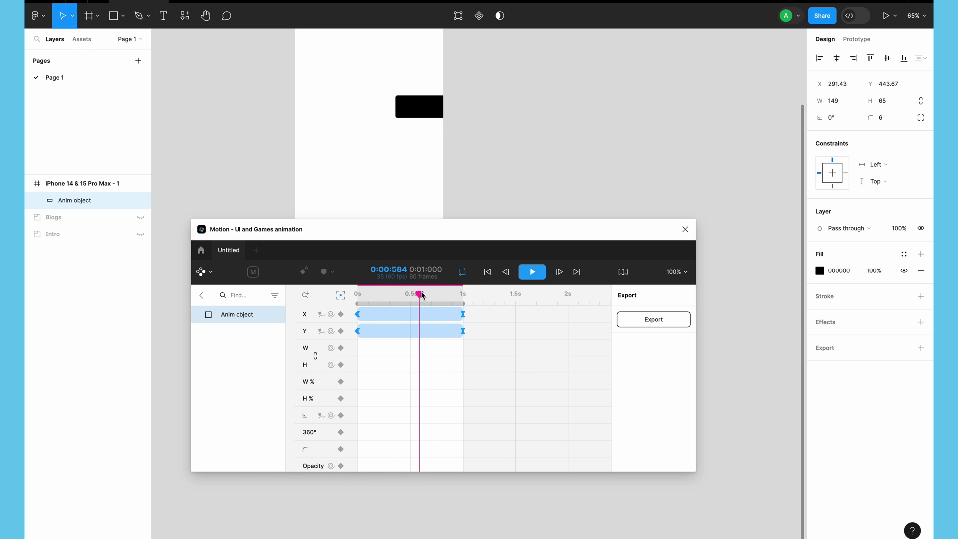
drag(420, 295, 346, 295)
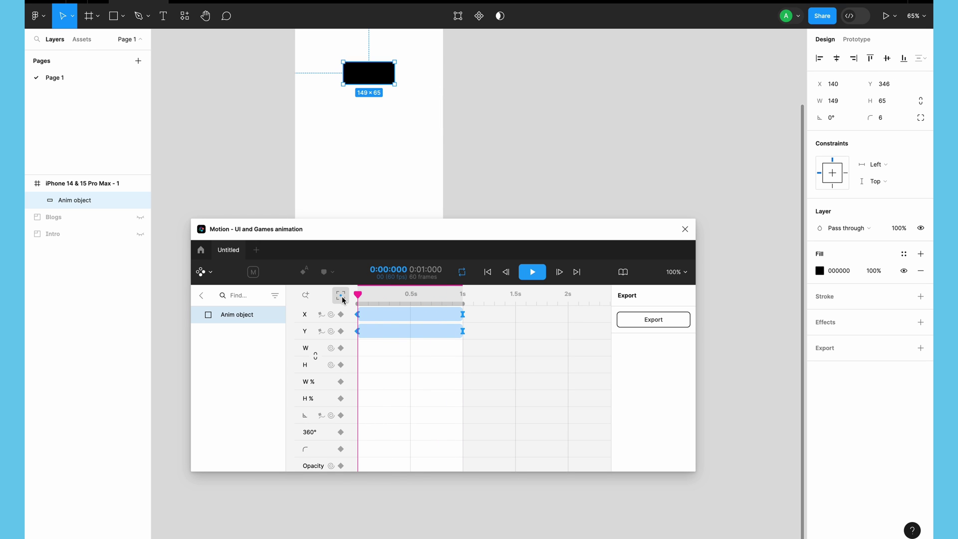
Select the iPhone 14 & 15 Pro Max - 1 frame and open the export format choices for its animation.
key(shift+1)
click(321, 154)
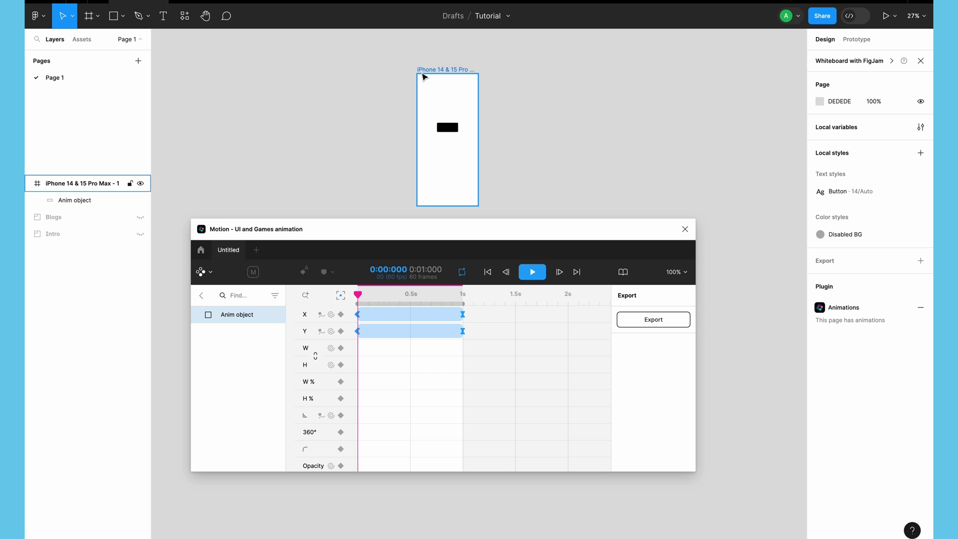
click(422, 71)
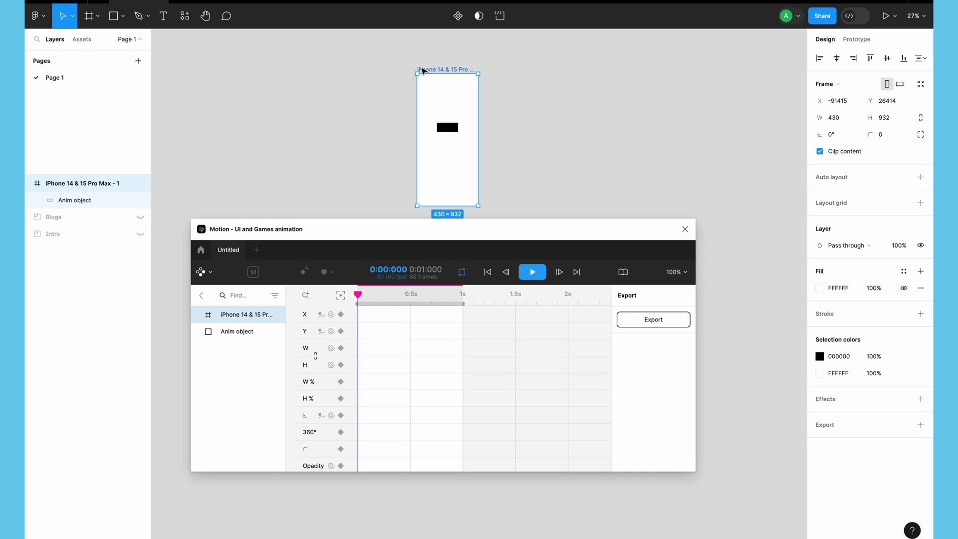
scroll(477, 108, up, 3)
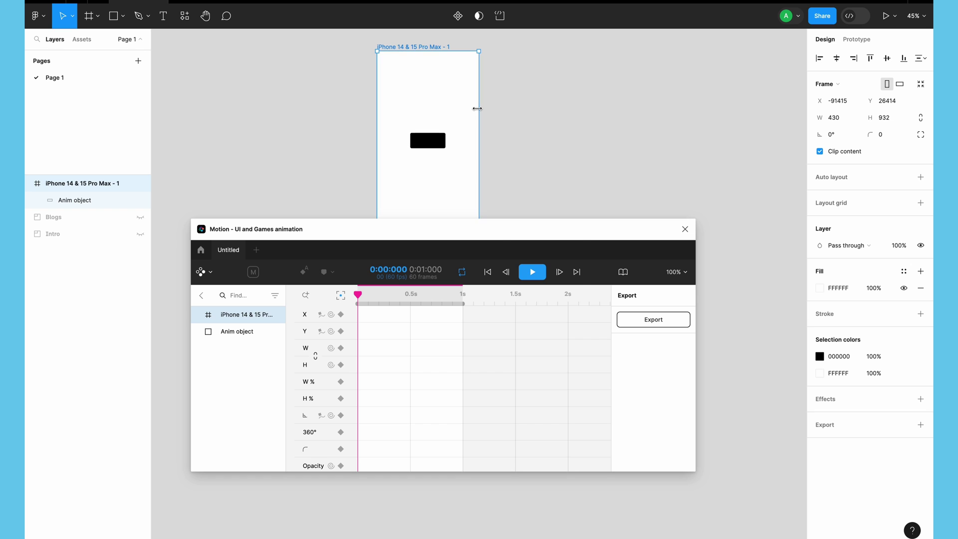
right_click(478, 105)
click(359, 115)
click(651, 326)
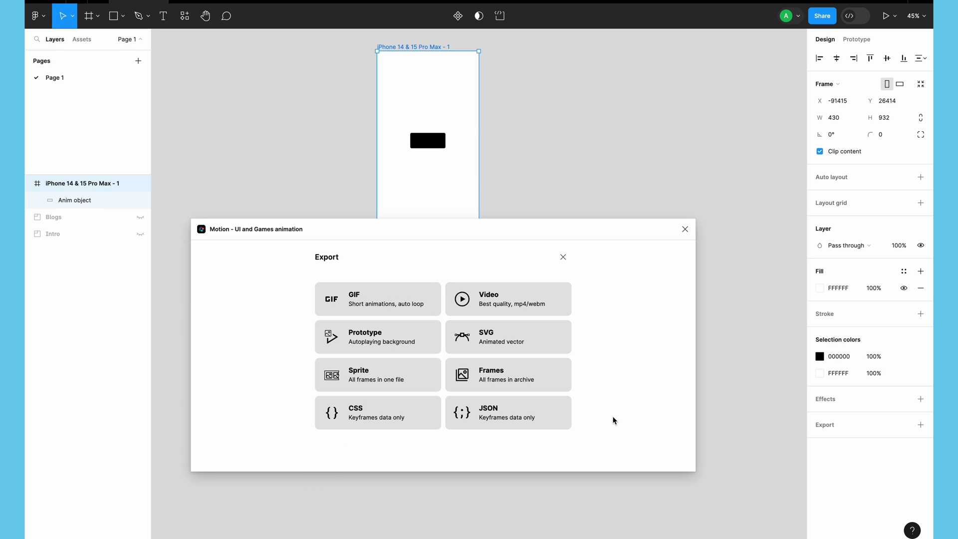
Choose GIF as the export format, set its looping to Repeat & pause, and keep Best quality.
click(399, 308)
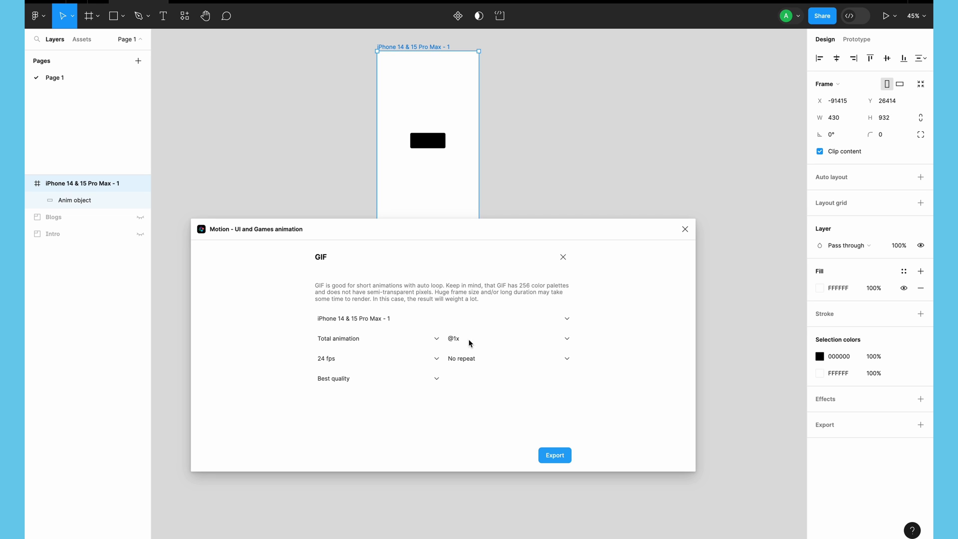
click(488, 361)
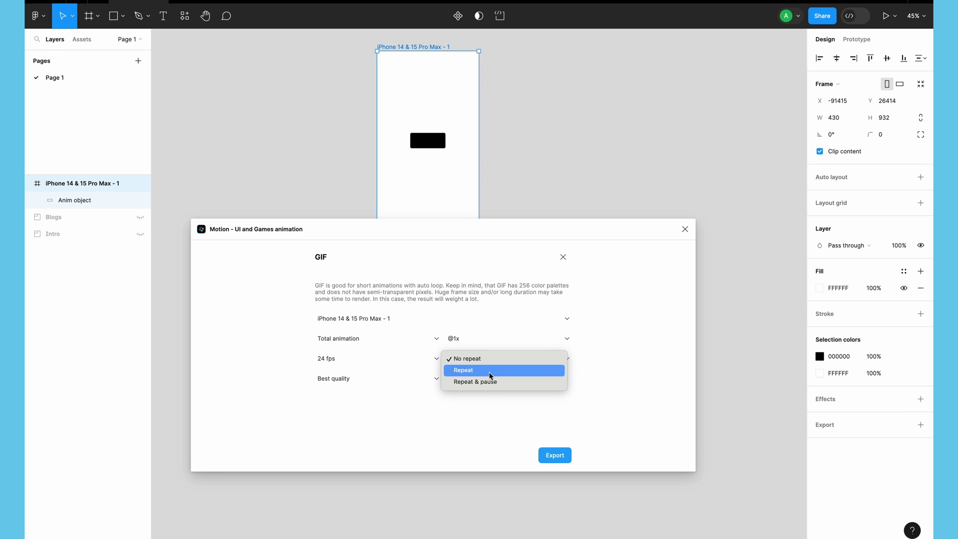
click(495, 382)
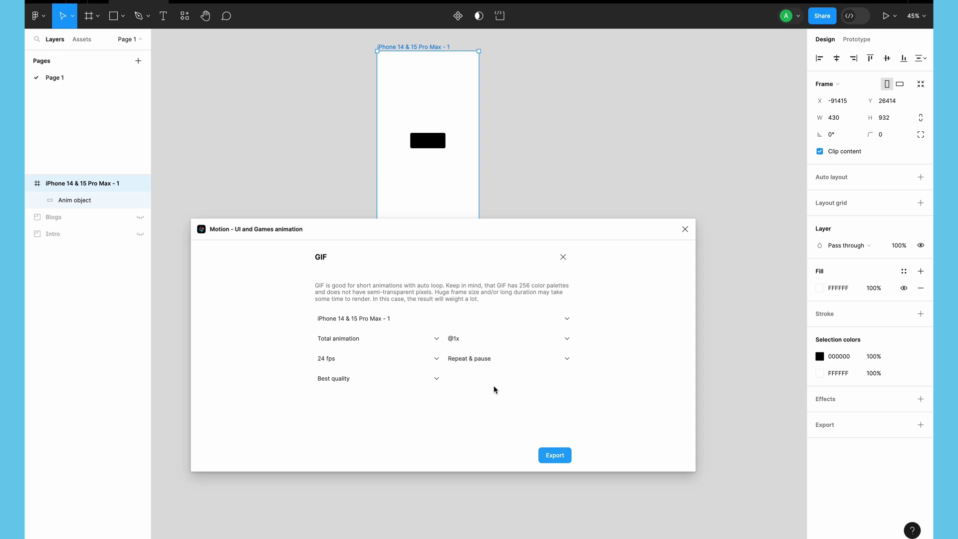
click(377, 383)
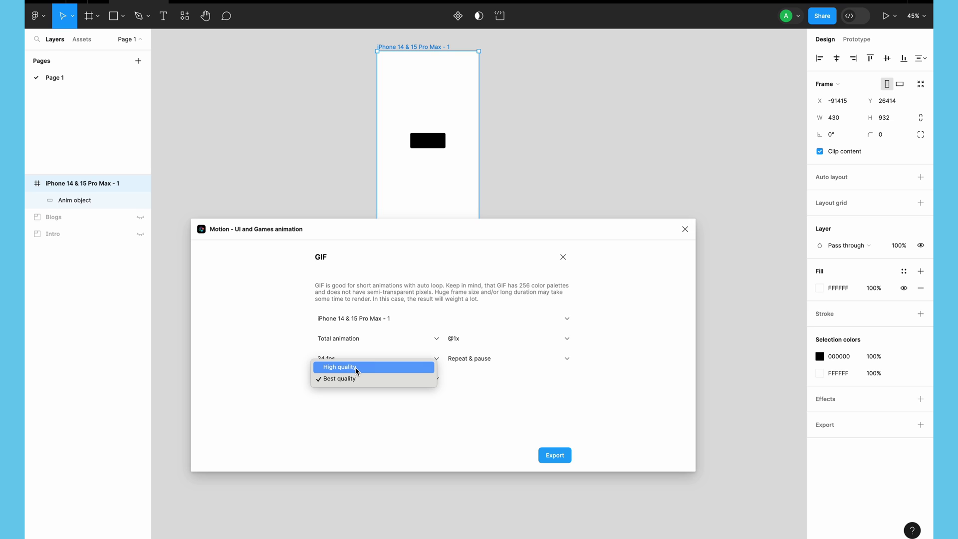
click(360, 411)
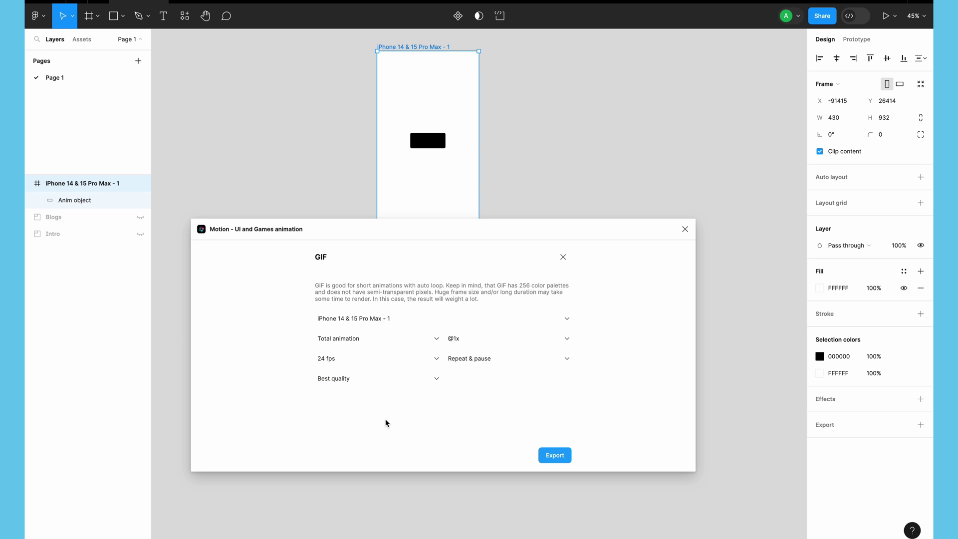
Export the animation to Downloads as iPhone_14_15_Pro_Max_1.gif and view the saved GIF in Safari.
click(553, 457)
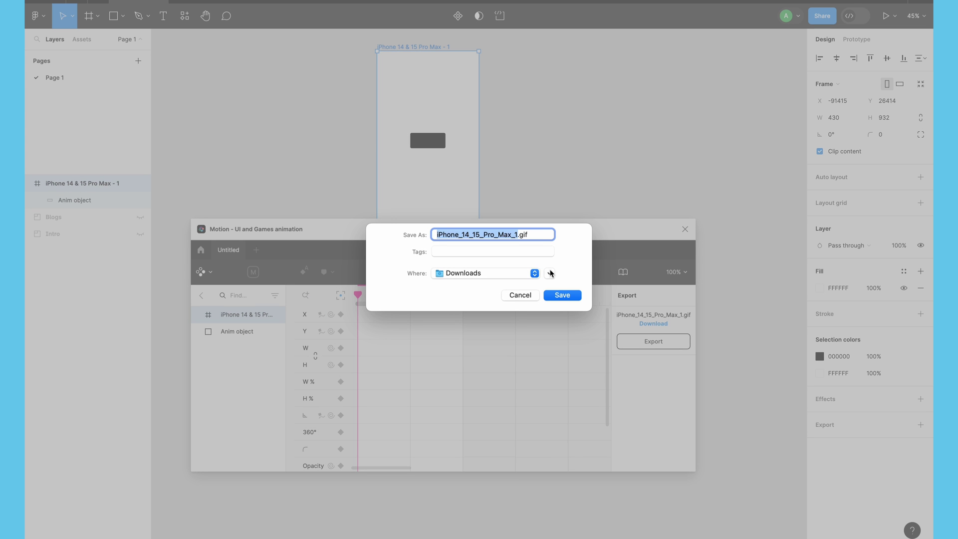
click(560, 296)
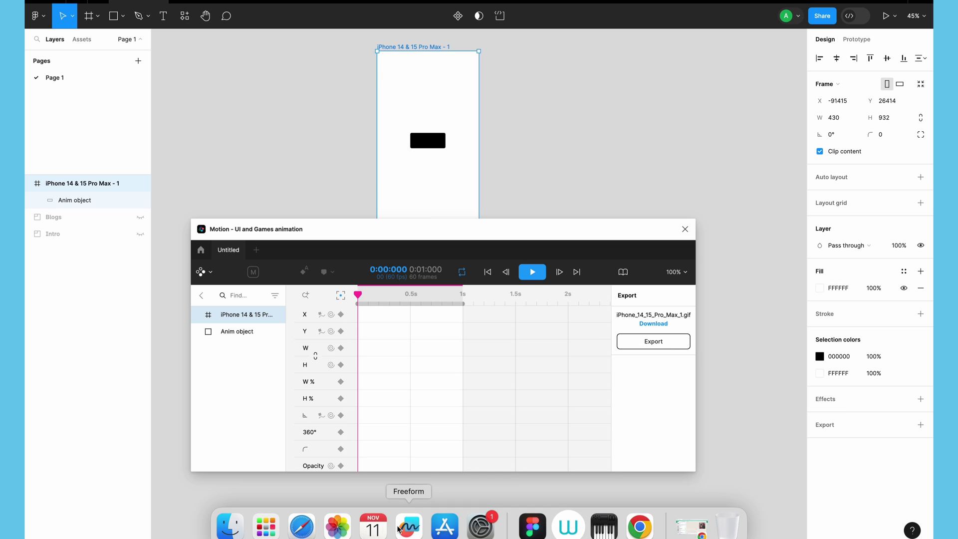
click(407, 524)
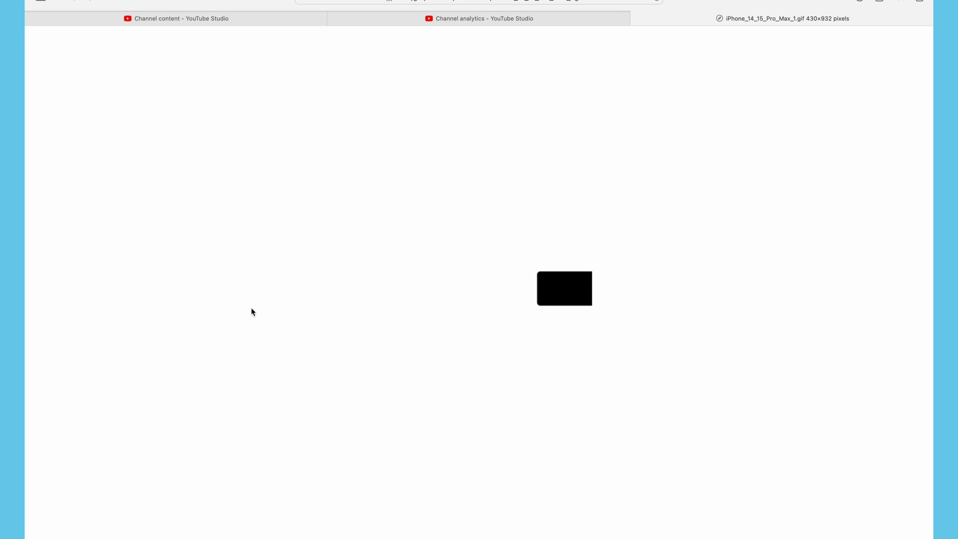